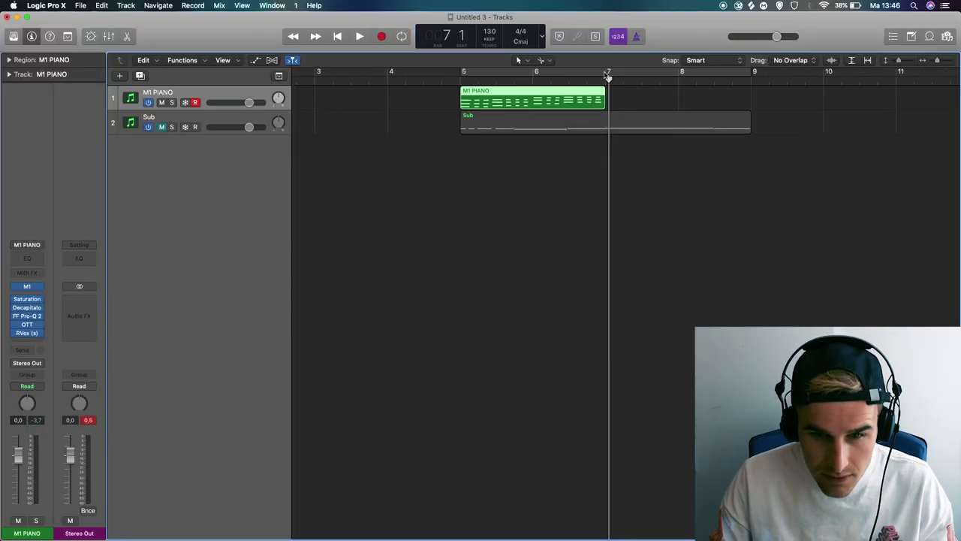
- Set a cycle range over bars 5 to 7 and play back the M1 PIANO region in the Piano Roll
left_click_drag(609, 70, 461, 70)
left_click(513, 101)
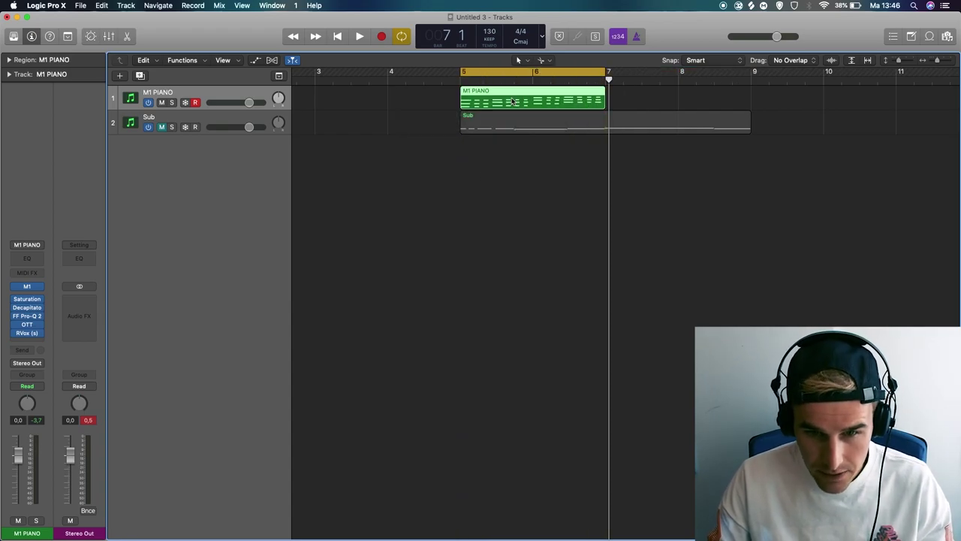
double_click(495, 97)
key("space")
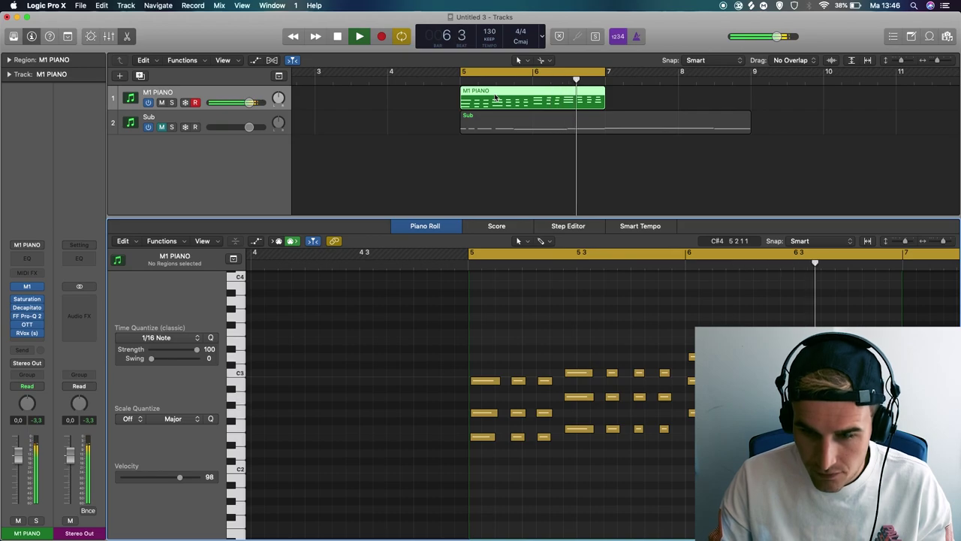
key("space")
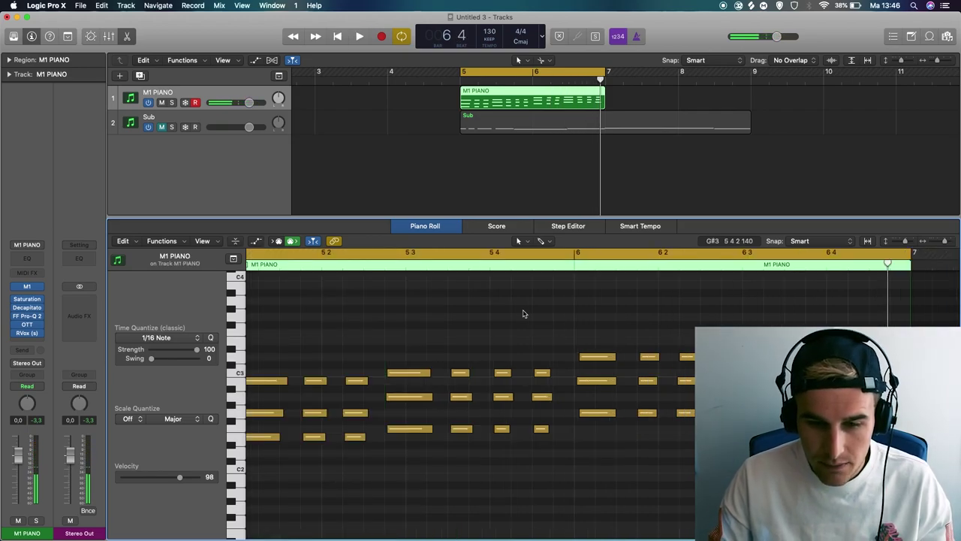
- Select all notes in the M1 PIANO region and quantize them to 1/16 Note
scroll(524, 314, "left", 3)
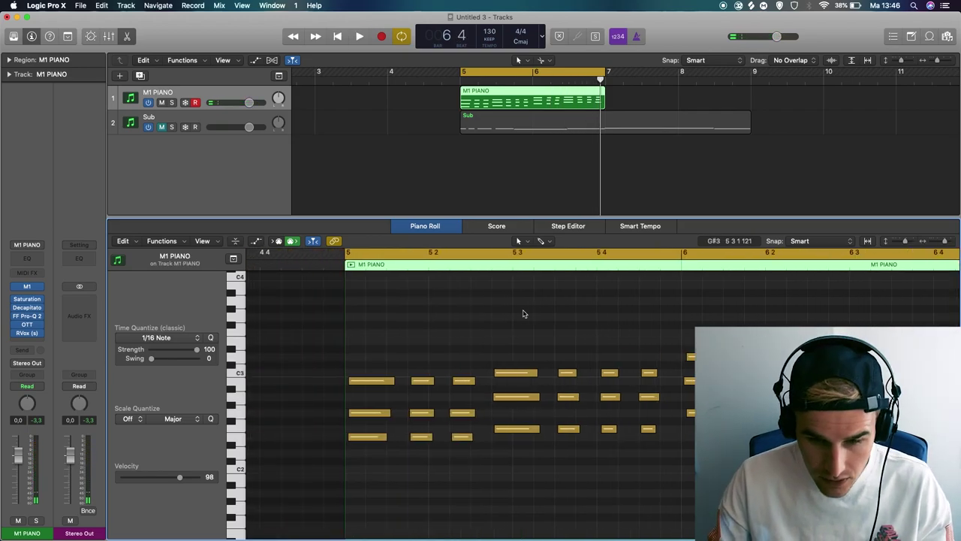
key("super+a")
scroll(661, 359, "right", 1)
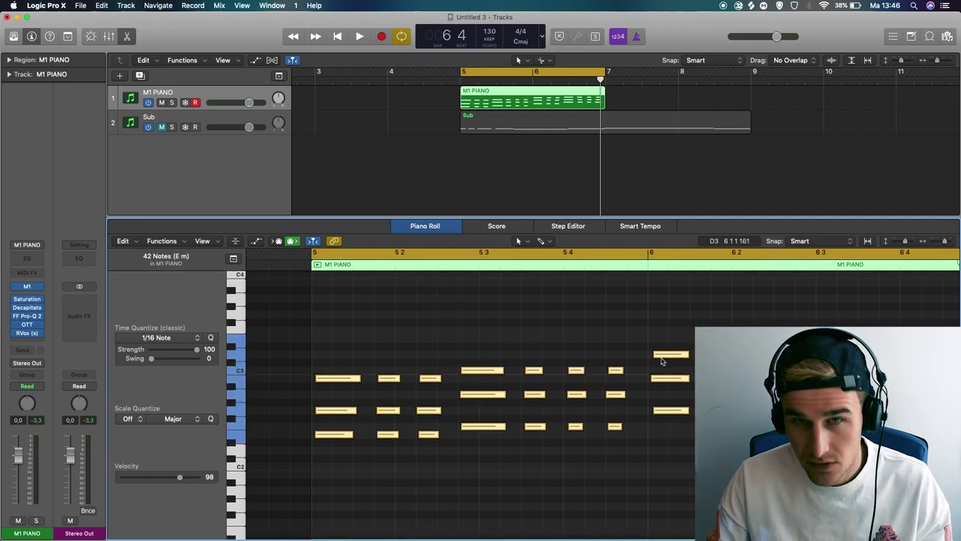
key("super+Left")
key("z")
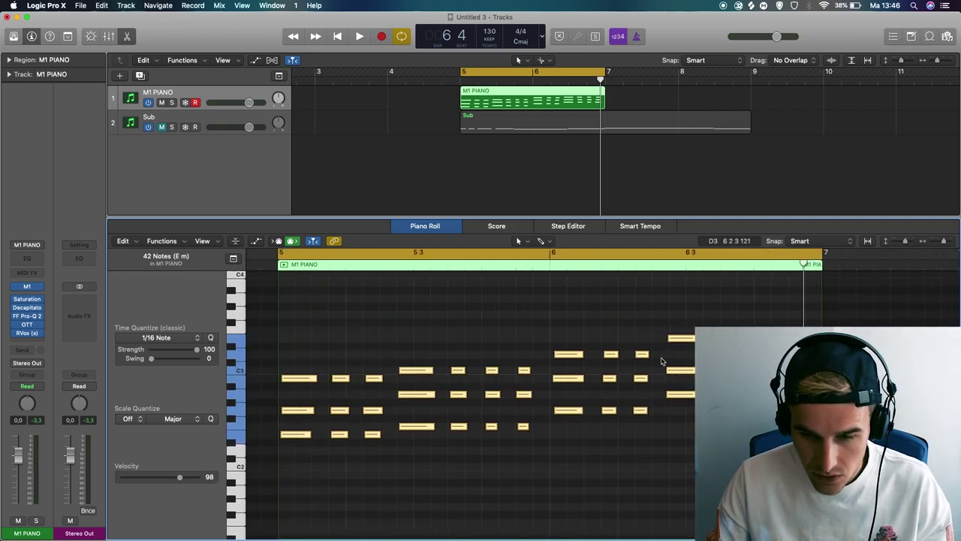
left_click(550, 262)
scroll(551, 322, "up", 3)
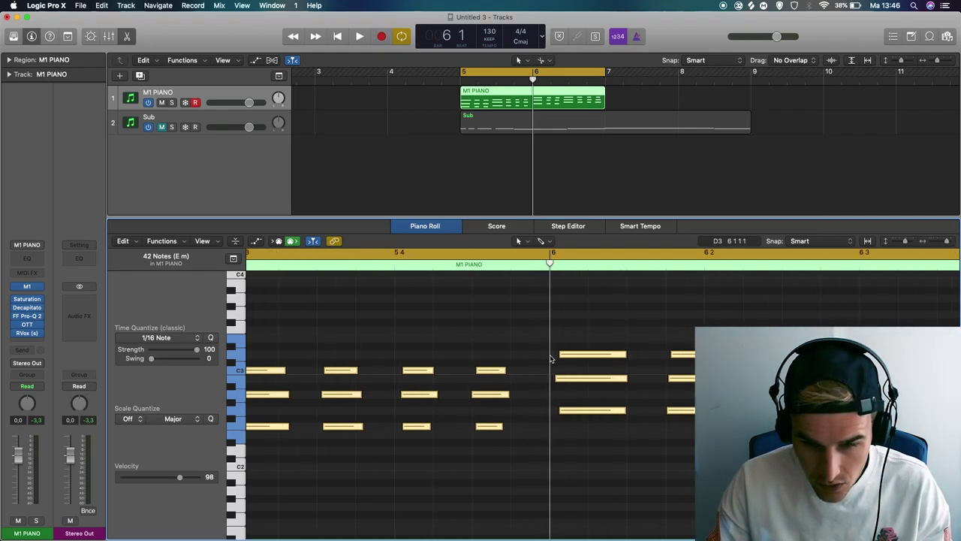
key("q")
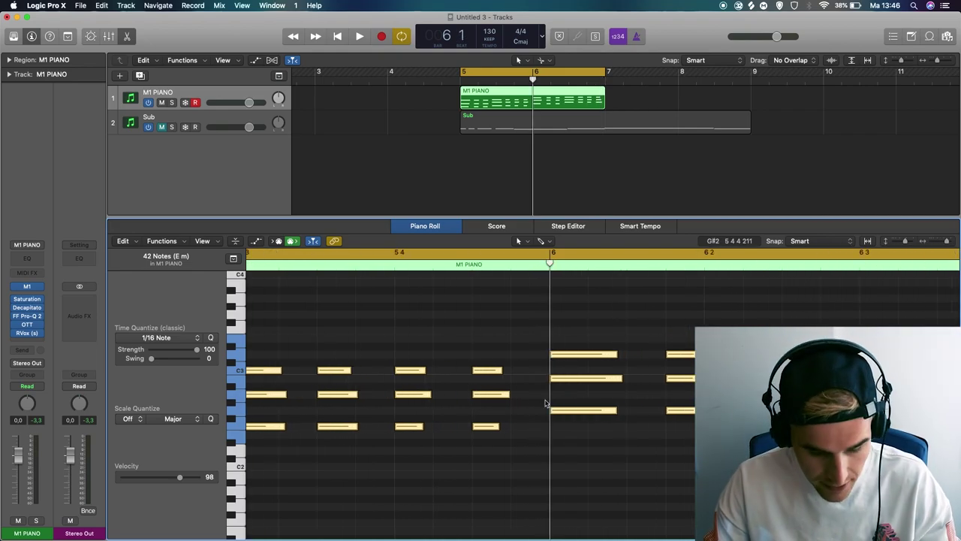
- Play back the quantized piano chords to hear their timing
scroll(662, 362, "down", 3)
scroll(662, 362, "right", 2)
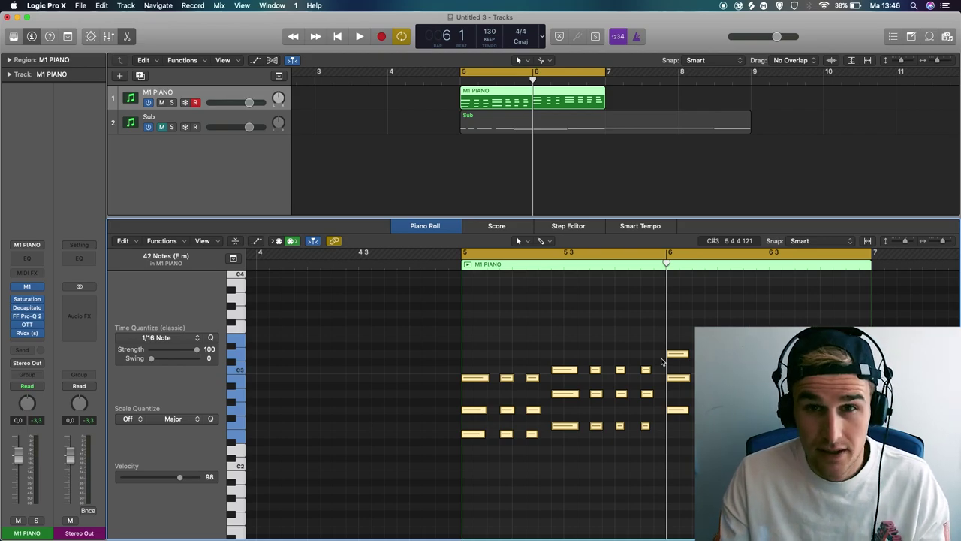
key("space")
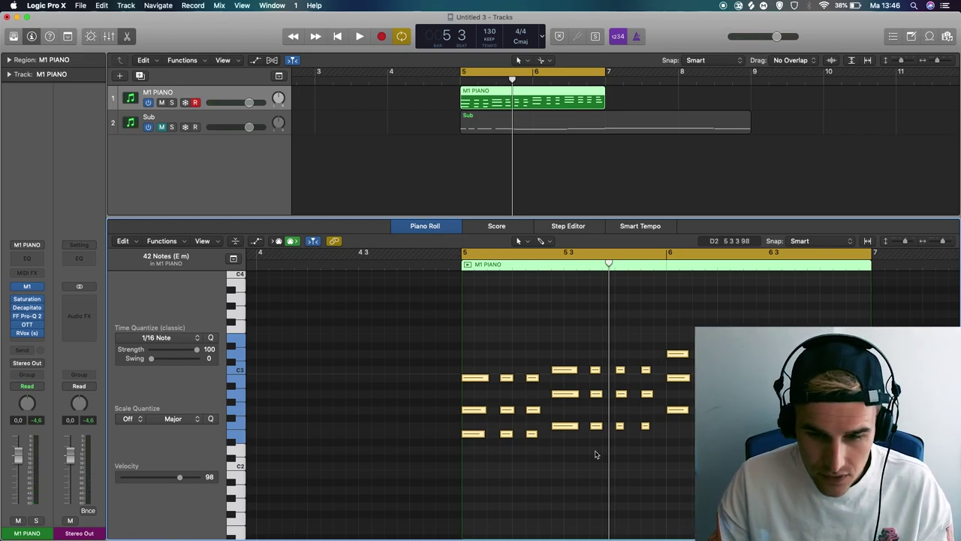
- Apply the Humanize MIDI Transform to the selected piano notes, randomising their position, velocity and length
left_click(162, 241)
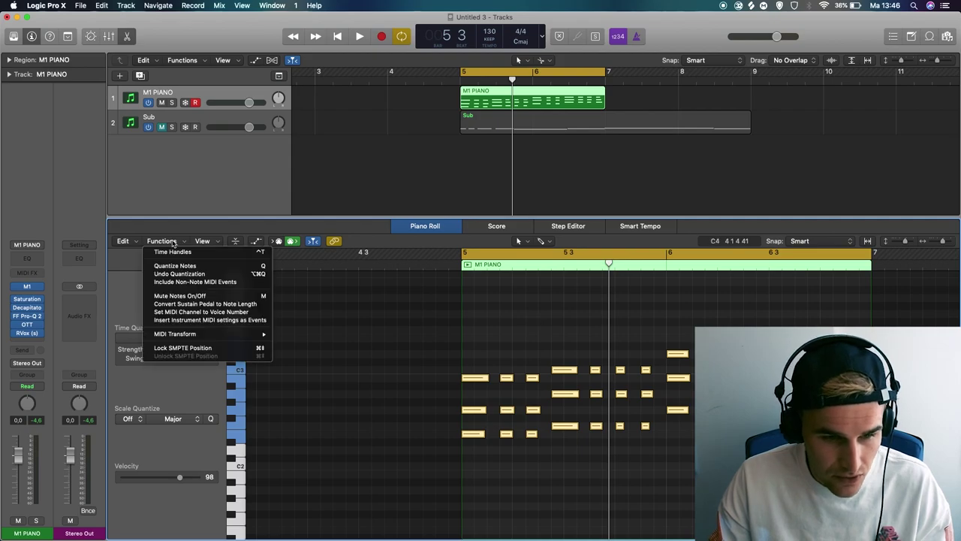
mouse_move(212, 334)
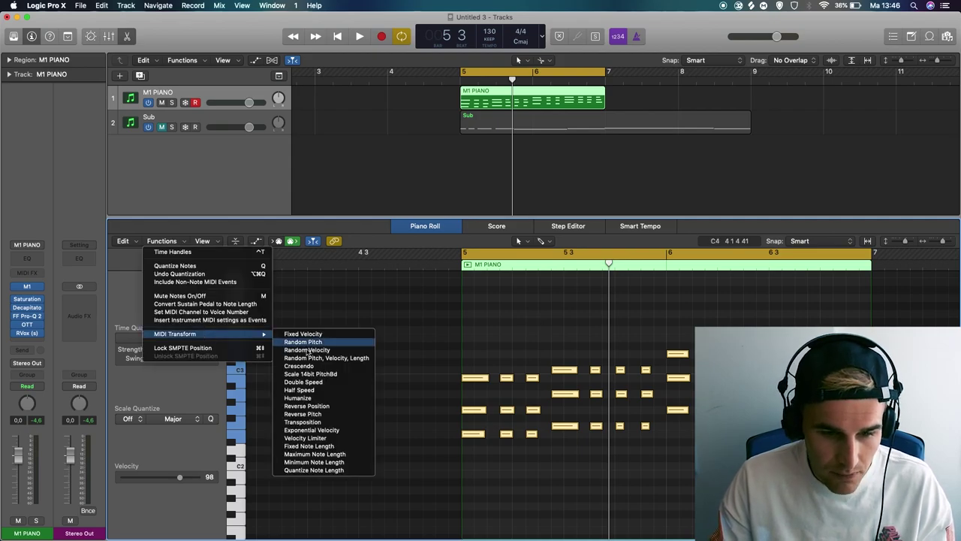
left_click(300, 399)
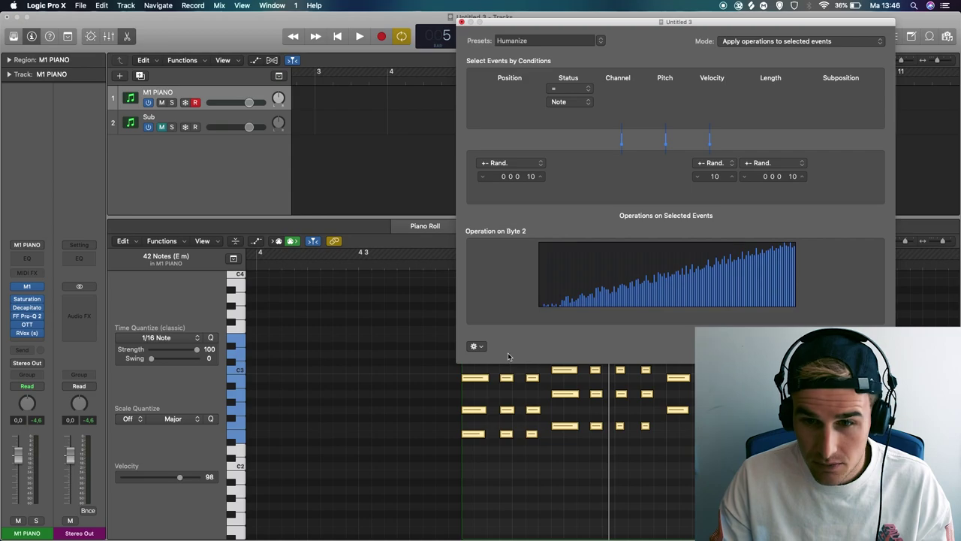
left_click_drag(718, 25, 313, 18)
key("super+Right")
key("super+Right")
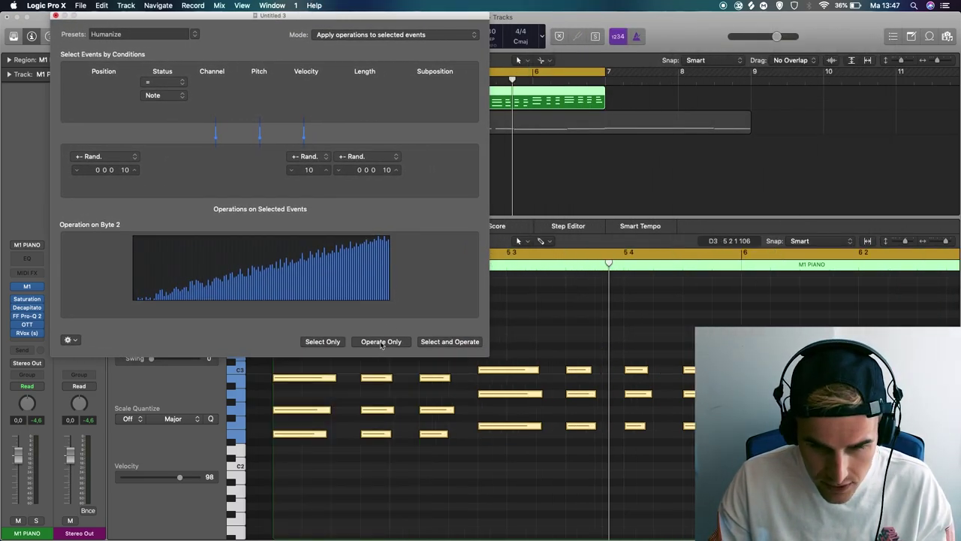
left_click(381, 342)
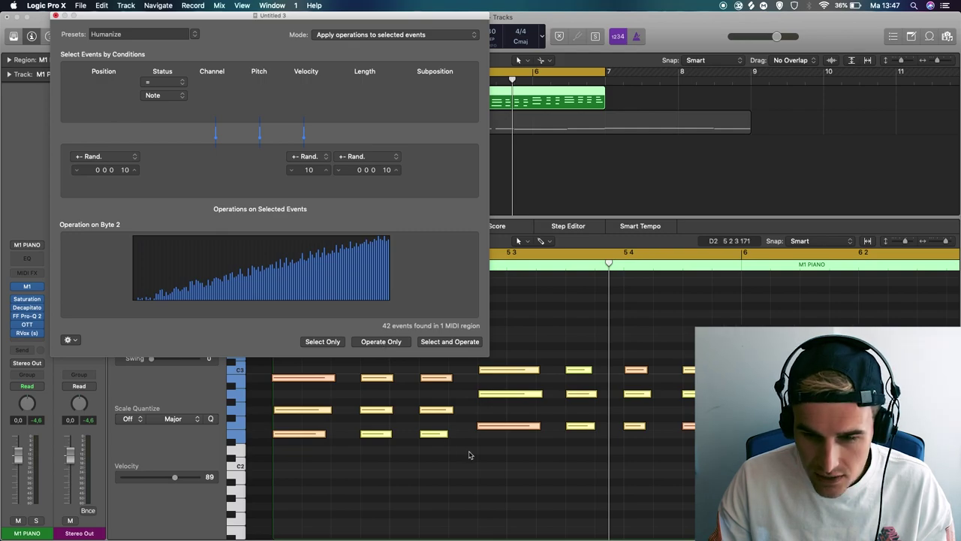
- Inspect the humanized piano notes up close and listen to the result
key("super+Right")
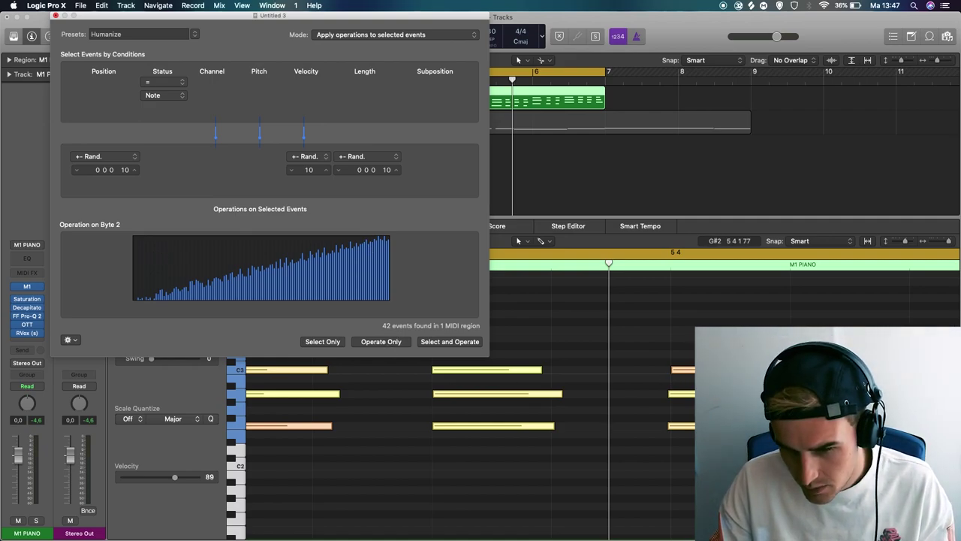
scroll(674, 427, "right", 5)
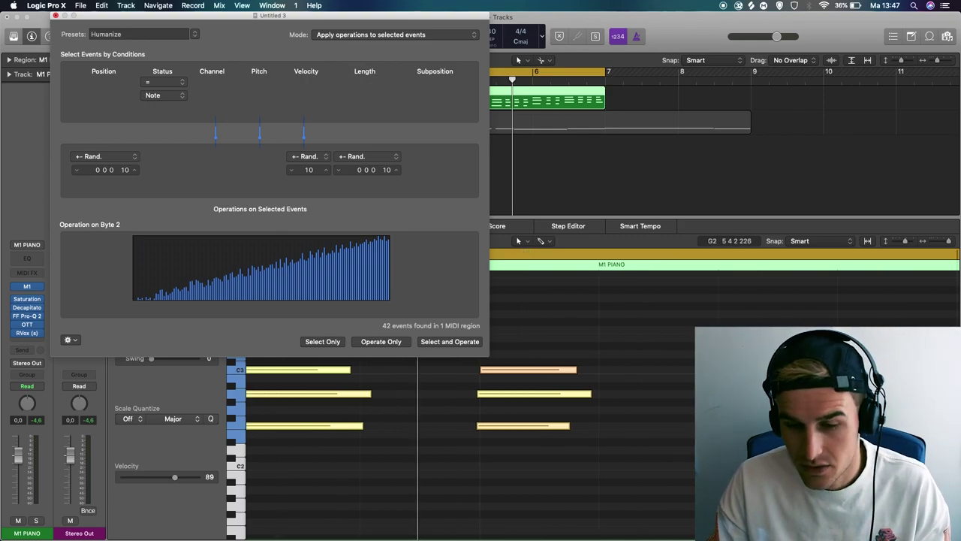
key("space")
left_click(659, 344)
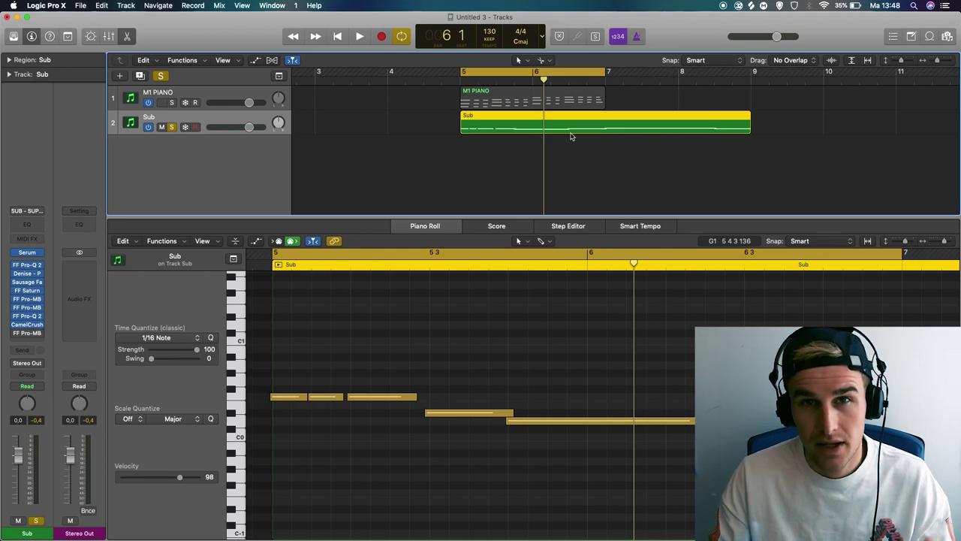
- Select the Sub region and play its soloed bass notes with the Piano Roll showing them
left_click(495, 319)
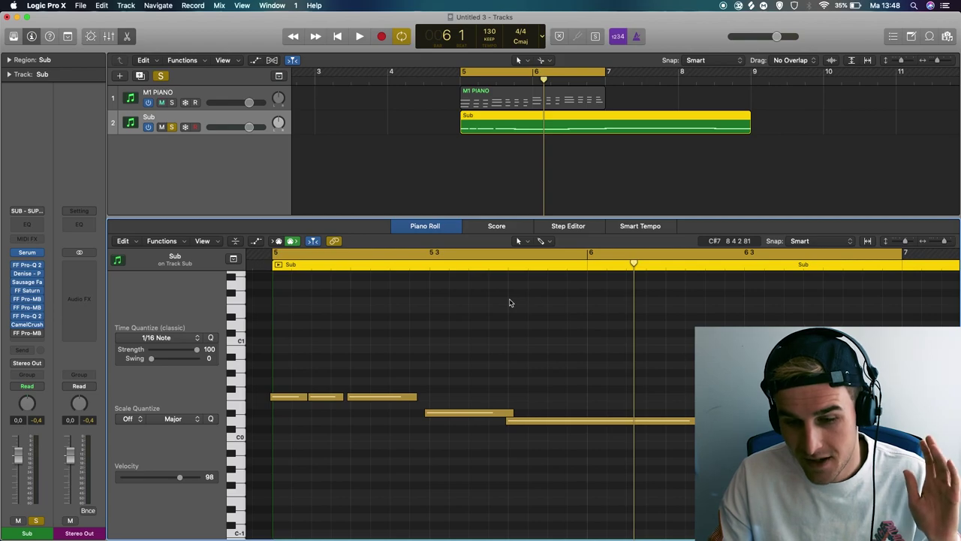
left_click(554, 191)
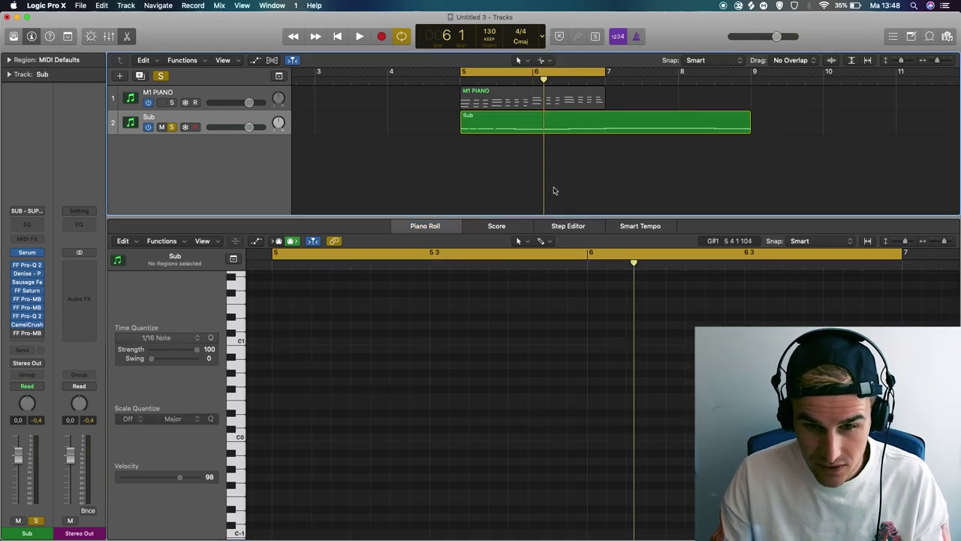
left_click(528, 135)
left_click(474, 313)
key("space")
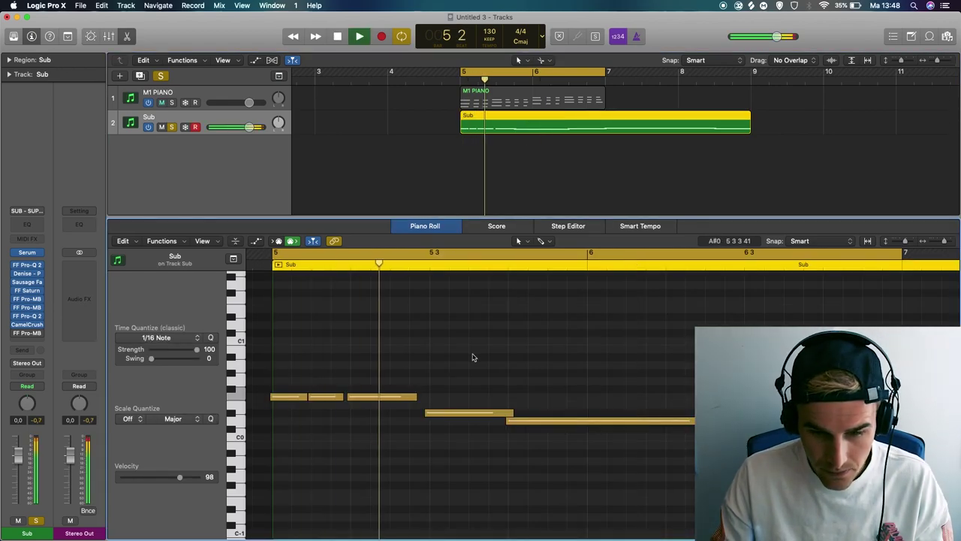
key("space")
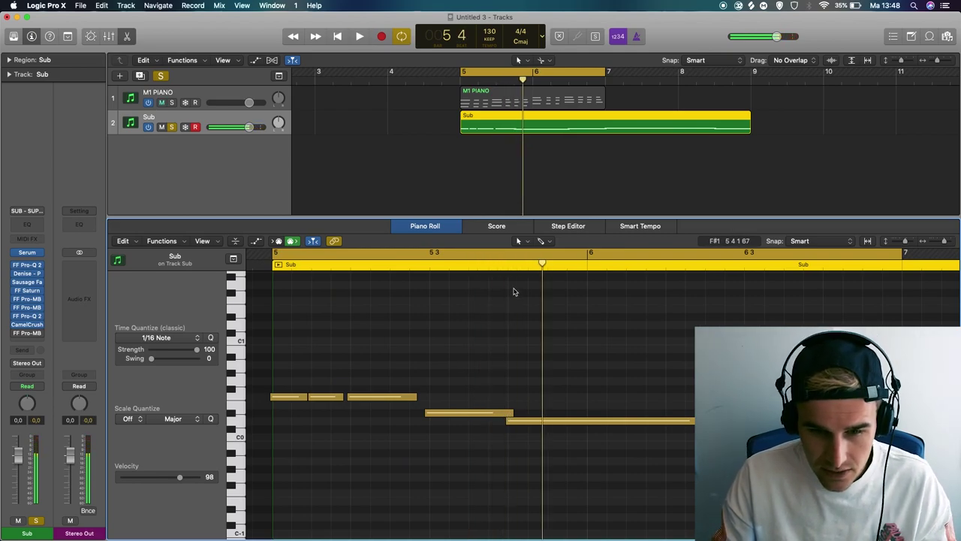
- Shorten the Sub note before 5 4 so it no longer overlaps the start of the long D0 note
left_click(508, 266)
key("super+Right")
key("super+Right")
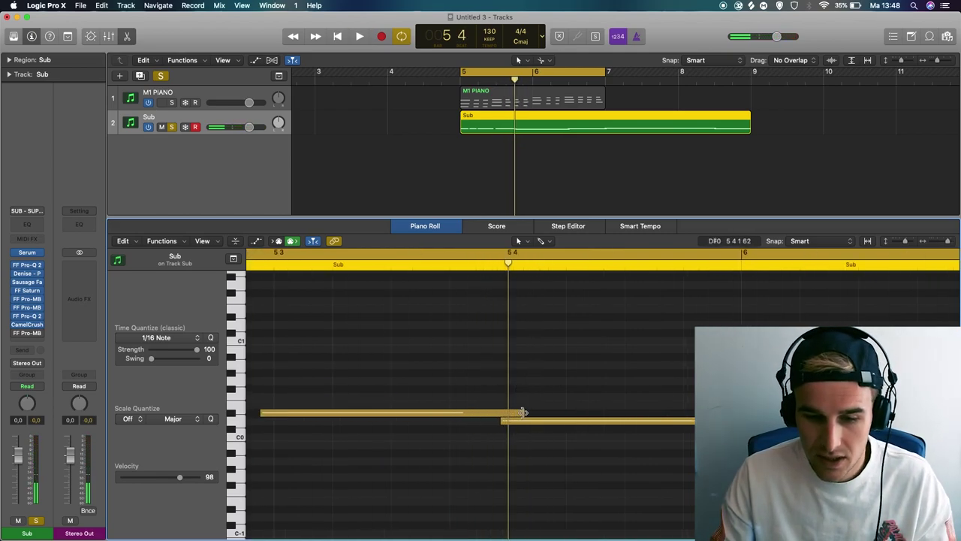
left_click_drag(523, 412, 510, 421)
key("super+Left")
key("super+Left")
scroll(511, 423, "right", 4)
left_click(511, 410)
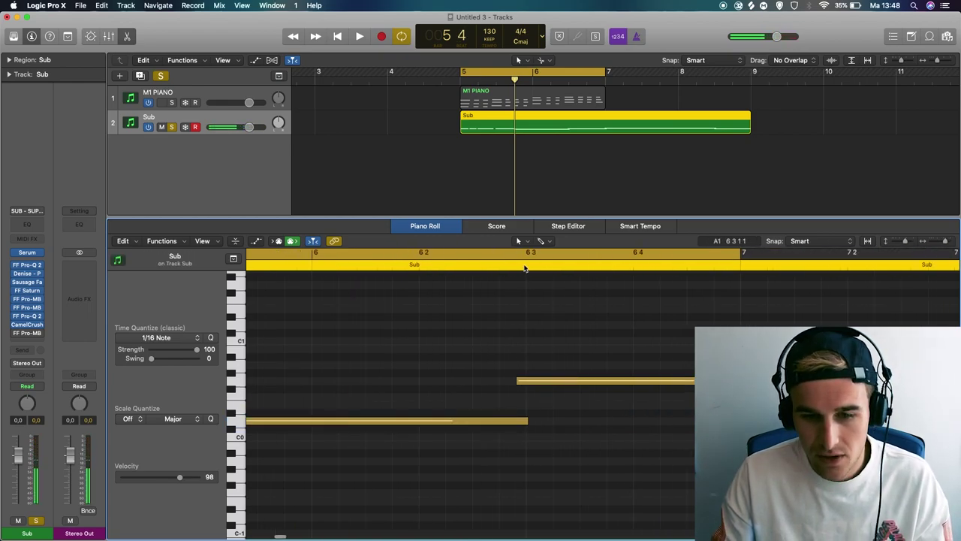
- Trim the end of the long D0 note in the Sub region to 6 3
left_click(525, 267)
scroll(520, 380, "up", 2)
scroll(520, 380, "down", 6)
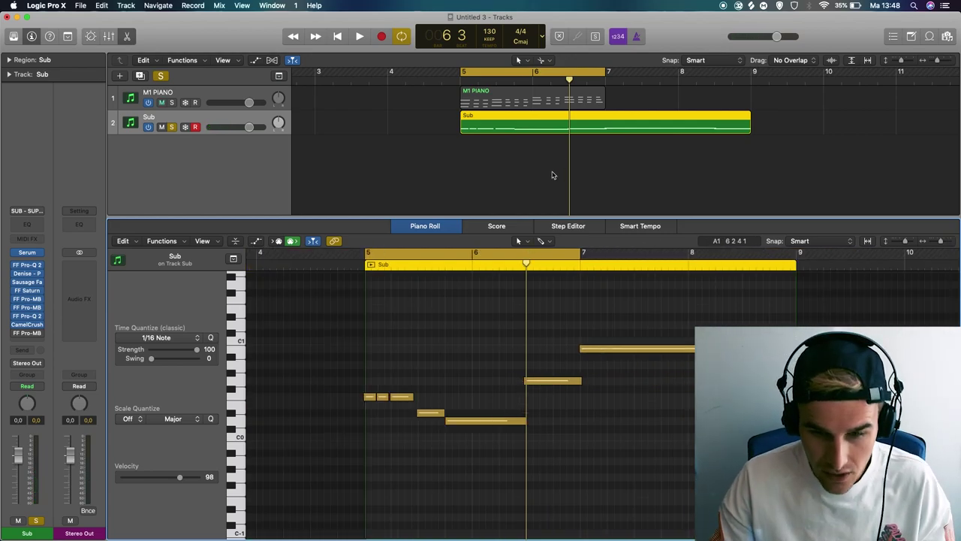
scroll(556, 344, "up", 3)
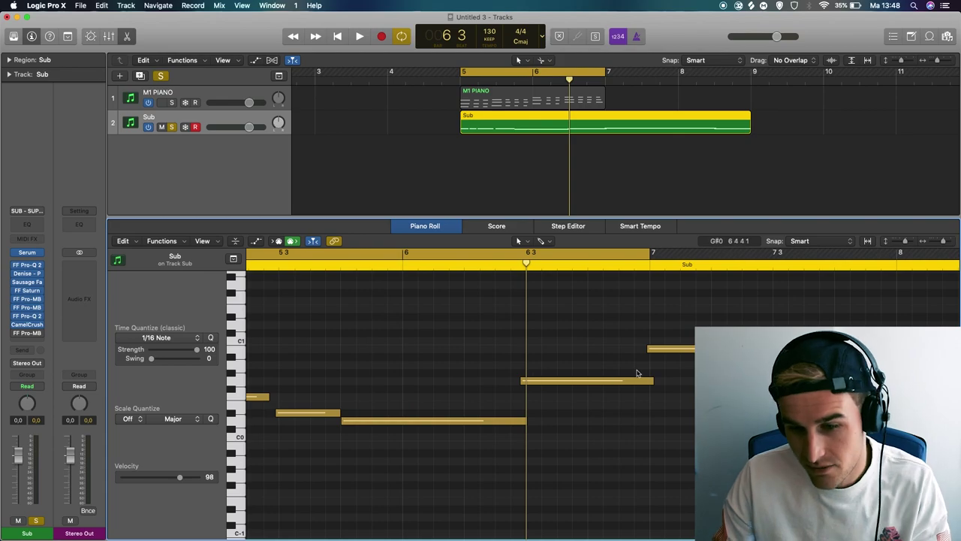
scroll(635, 371, "down", 5)
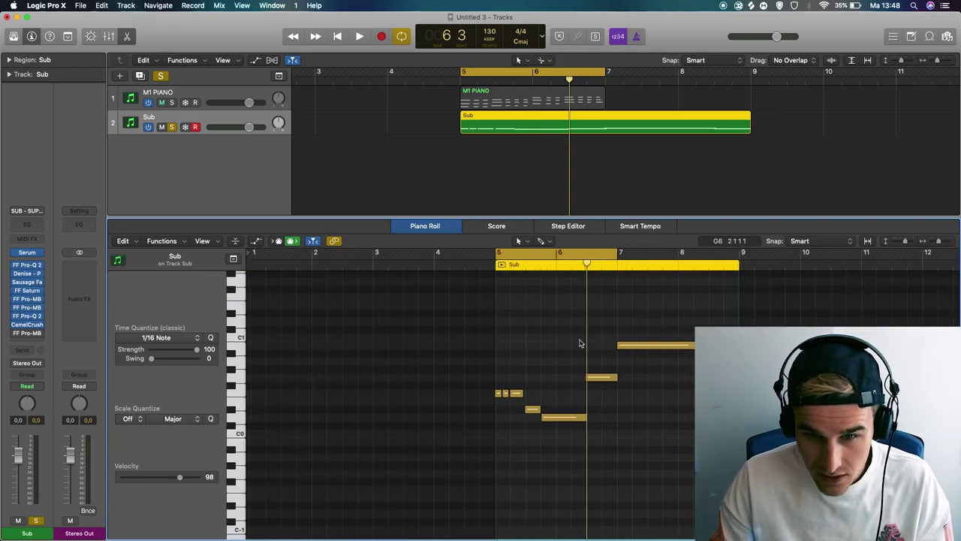
- Select all notes in the Sub region and quantize them to 1/16 Note
key("super+a")
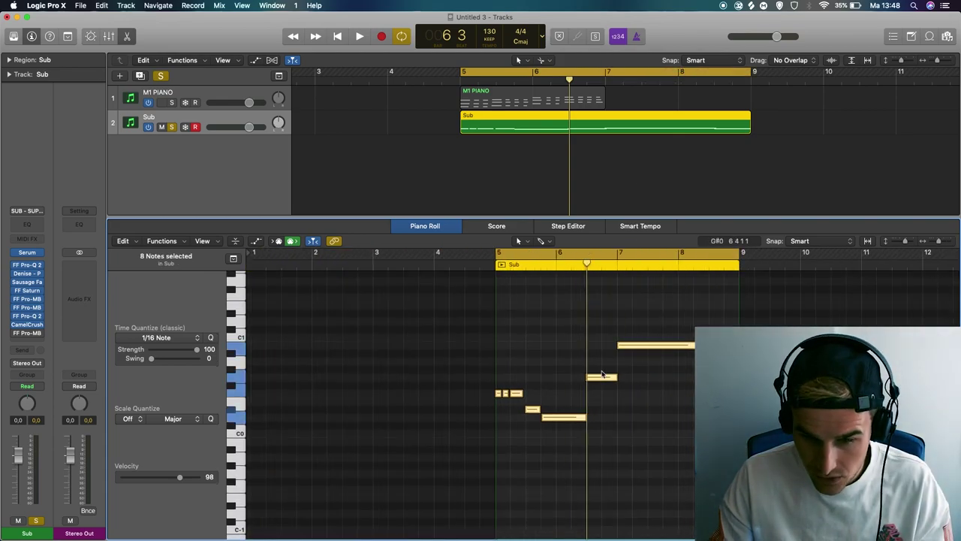
key("z")
key("q")
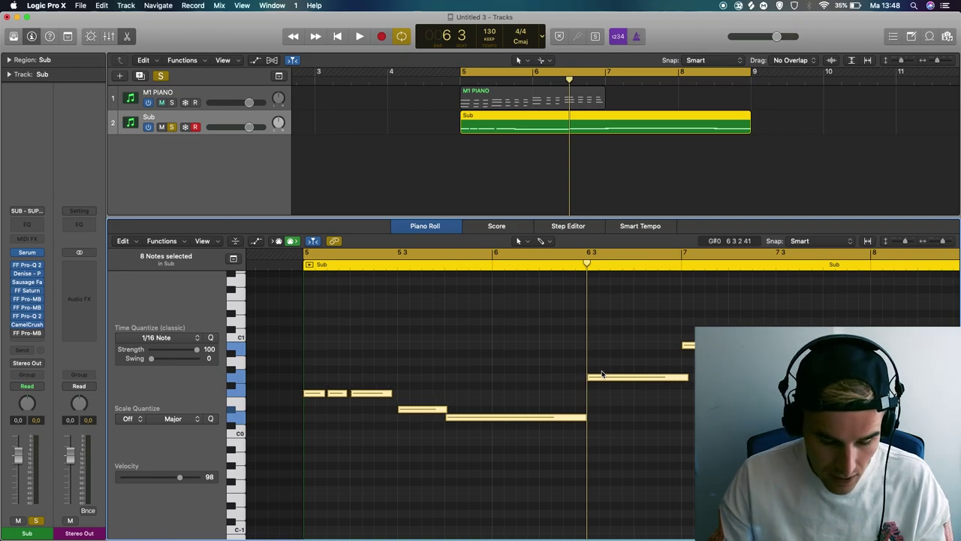
- Trim the selected Sub notes to remove overlaps with adjacent notes
right_click(565, 419)
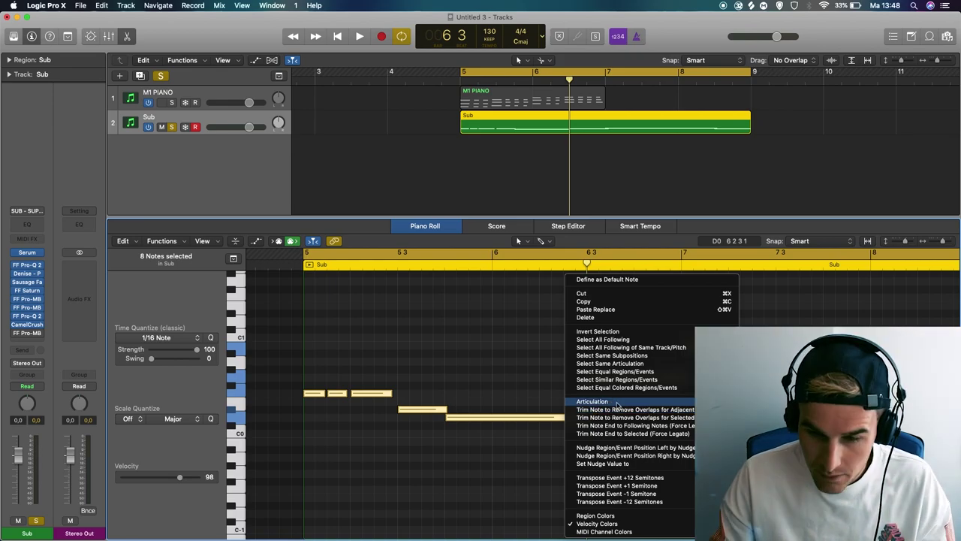
left_click(721, 409)
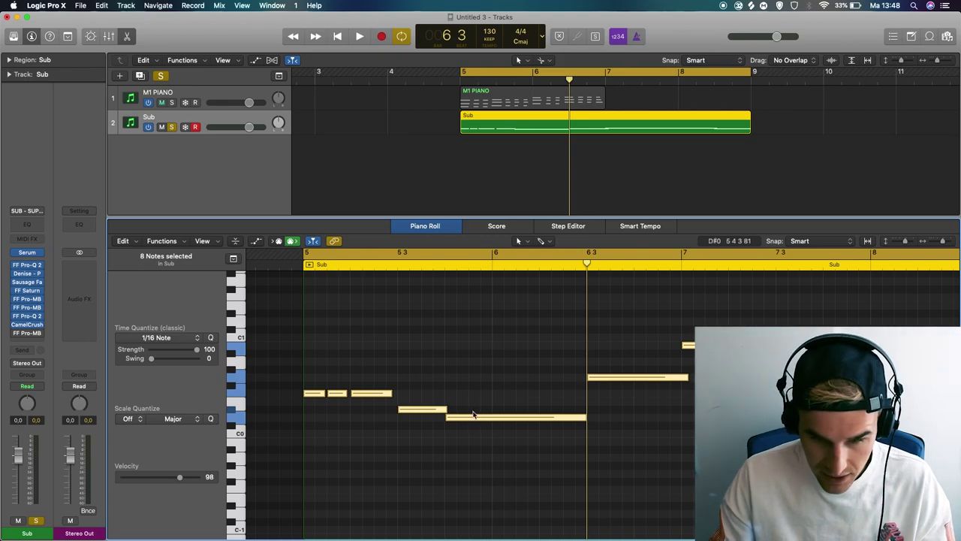
right_click(474, 417)
left_click(401, 375)
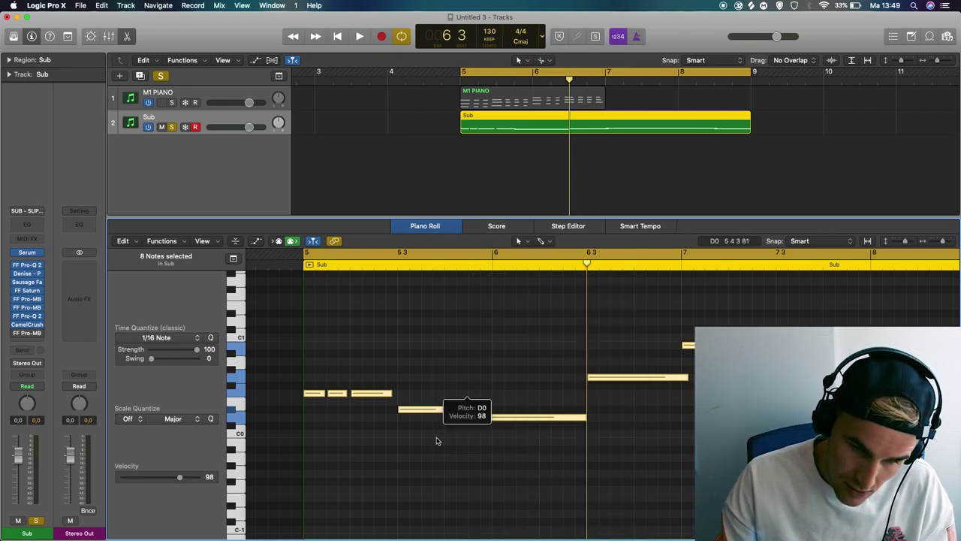
- Deselect the Sub notes and examine the note ends and gaps around 5 2 up close
left_click(497, 385)
key("super+Right")
key("super+Right")
scroll(498, 385, "right", 5)
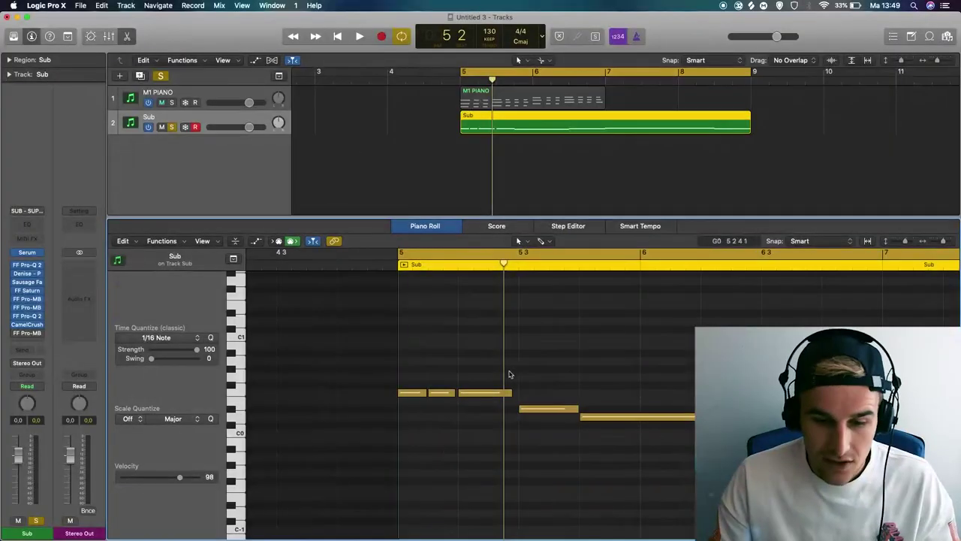
key("super+Right")
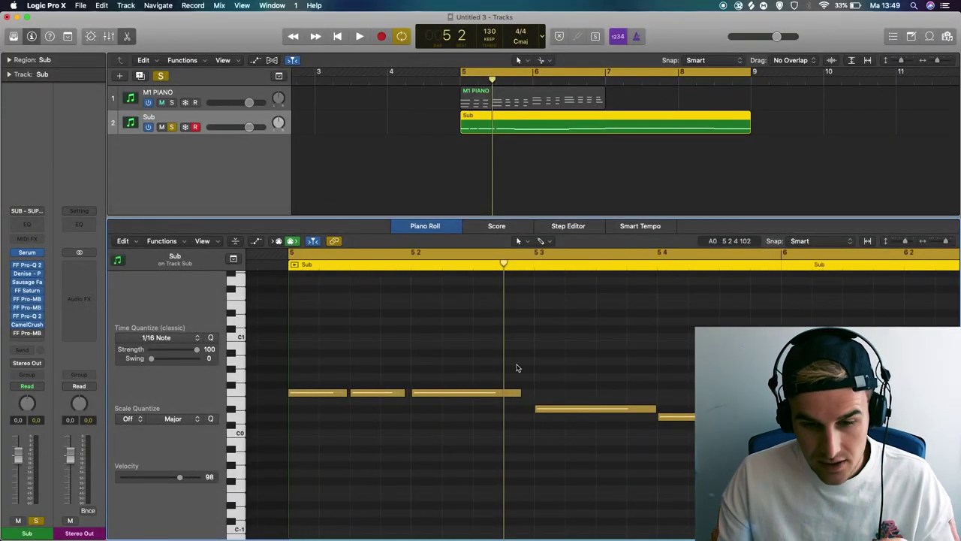
scroll(481, 371, "right", 1)
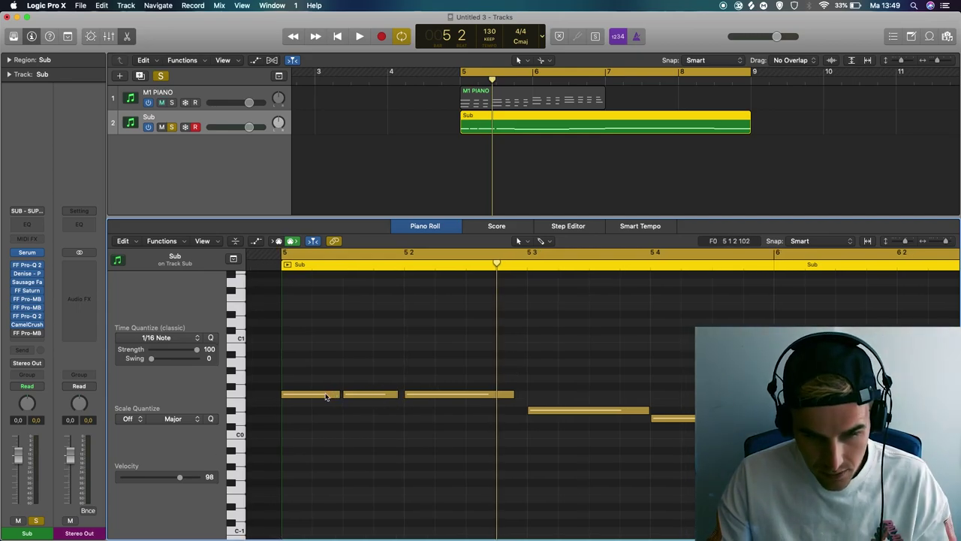
- Try extending the end of the third F0 note in the Sub region to 5 3 and undo it
left_click(327, 395)
left_click(336, 387)
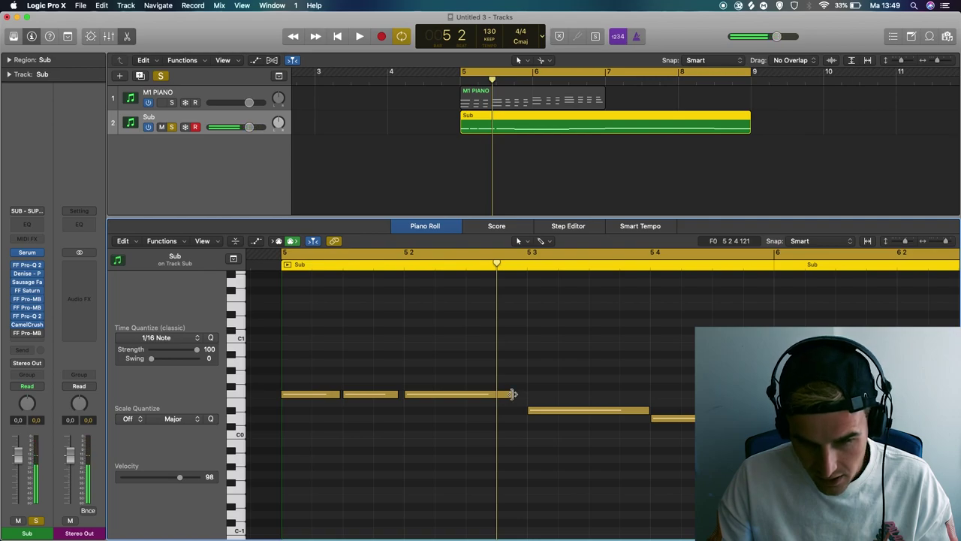
left_click_drag(512, 394, 527, 394)
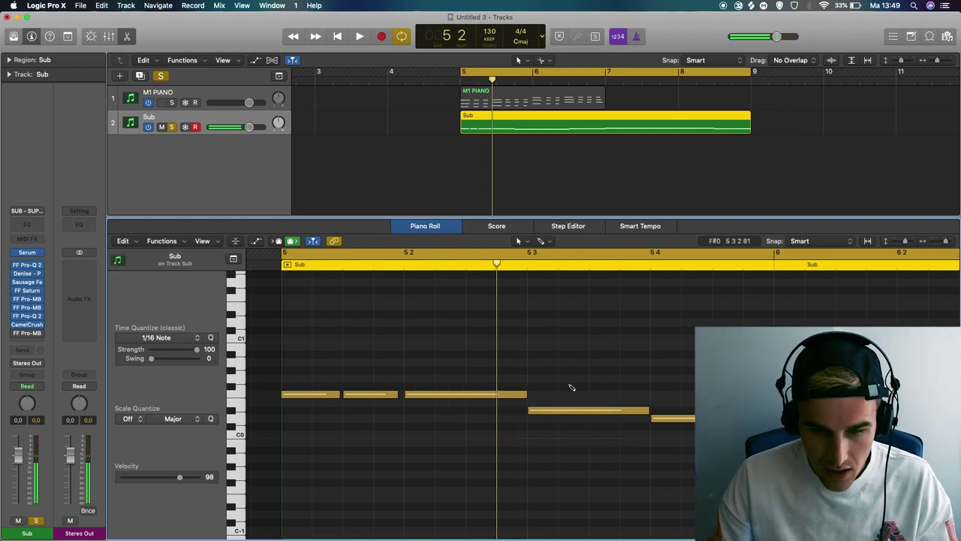
key("super+z")
- Select all notes in the Sub region and trim their ends to the following notes (Force Legato)
key("super+Left")
key("super+Left")
key("super+Left")
key("super+Left")
scroll(570, 385, "right", 1)
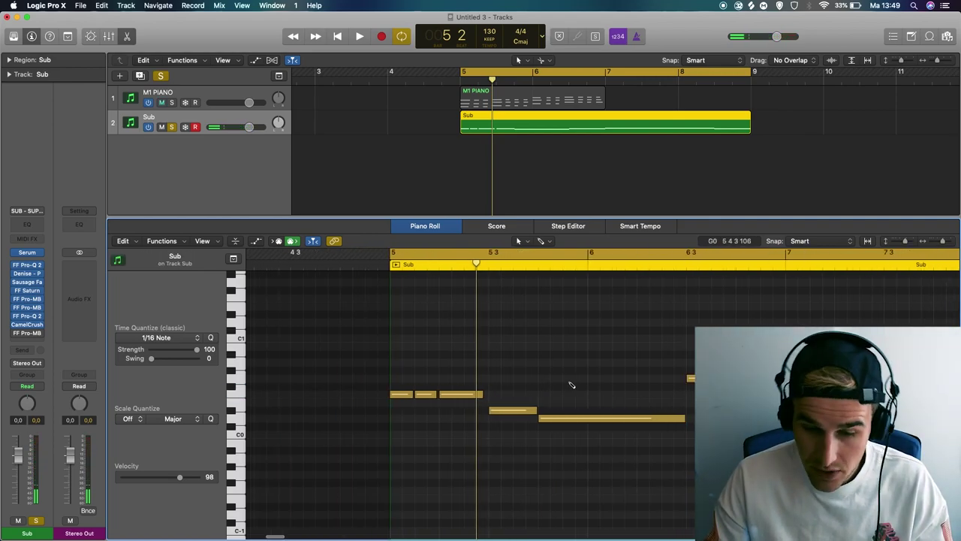
key("super+a")
right_click(468, 396)
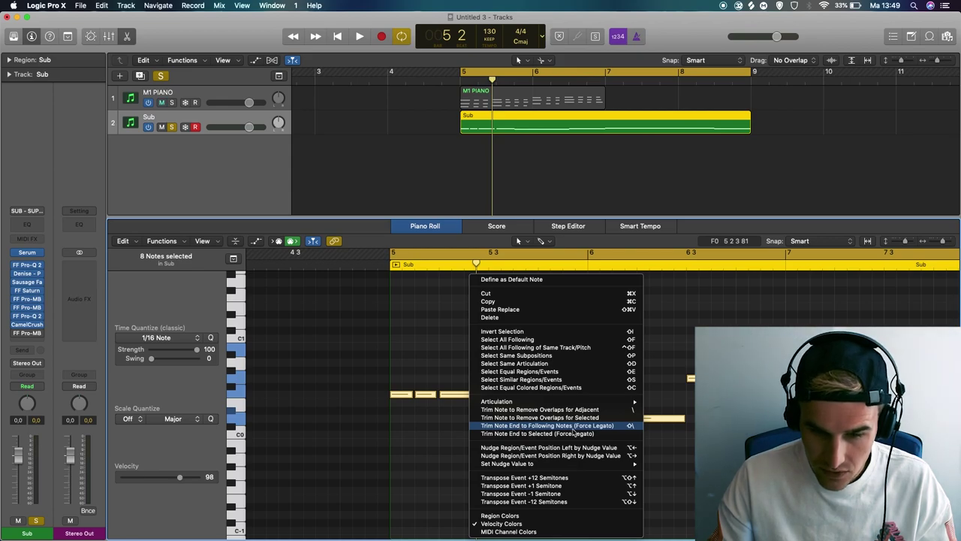
left_click(633, 428)
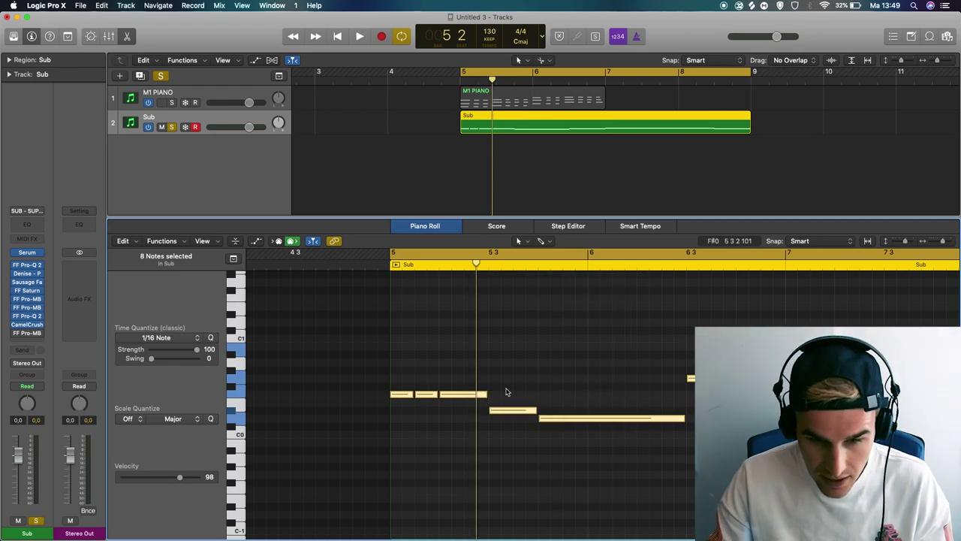
- Deselect the Sub notes and shorten the third F0 note to a length of about 0 0 1 137
left_click(421, 373)
key("super+Right")
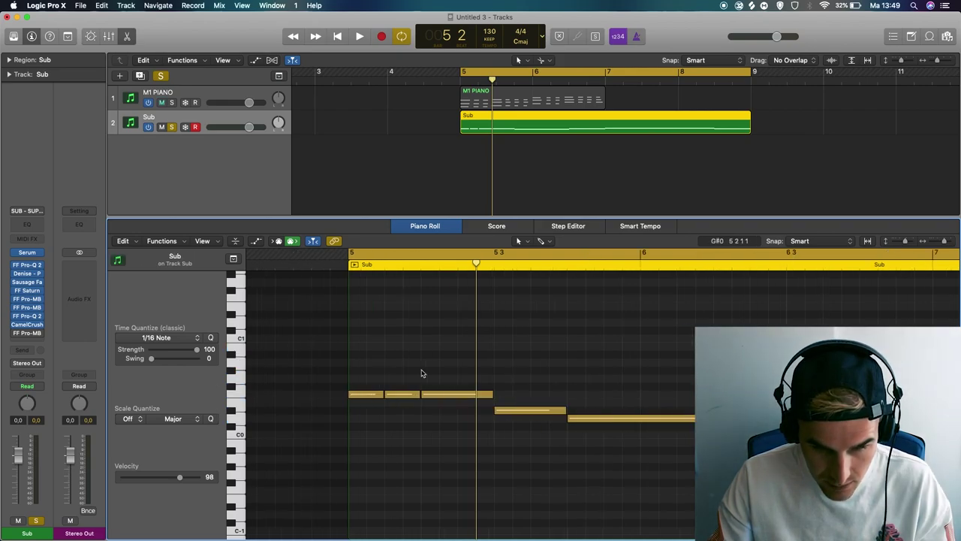
key("super+Right")
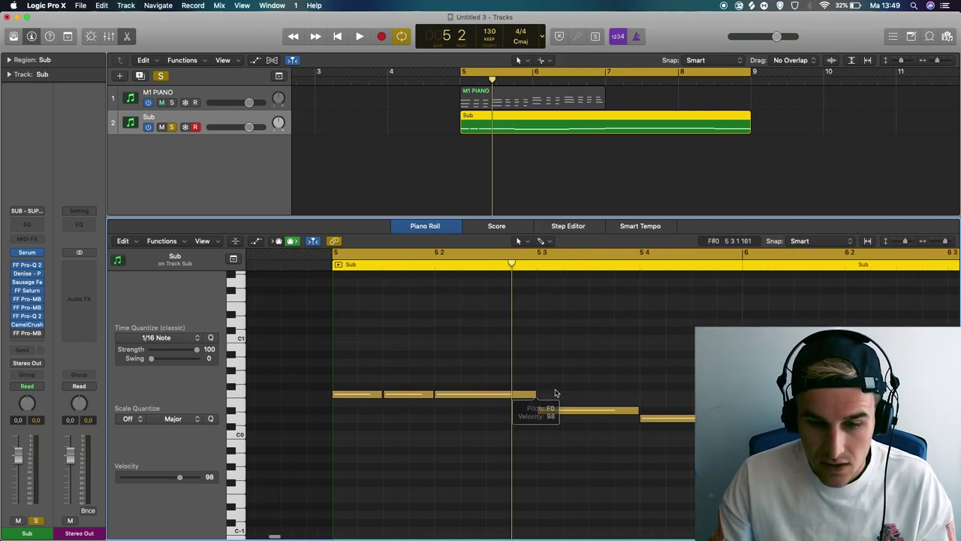
key("super+Left")
left_click_drag(528, 394, 487, 394)
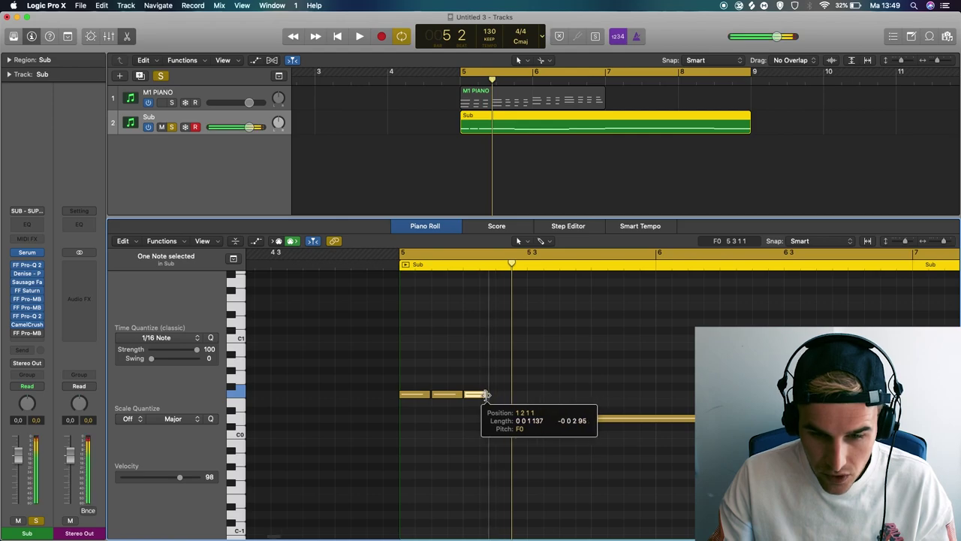
left_click(529, 410, "super")
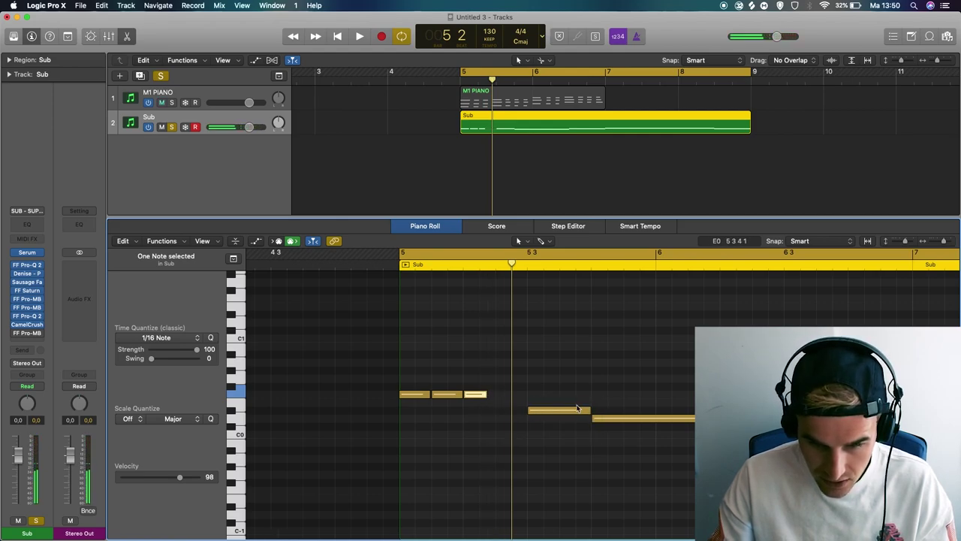
left_click(547, 374)
- Force legato on all Sub notes again to close the gap after the shortened F0 note, and deselect them
key("super+a")
key("shift+backslash")
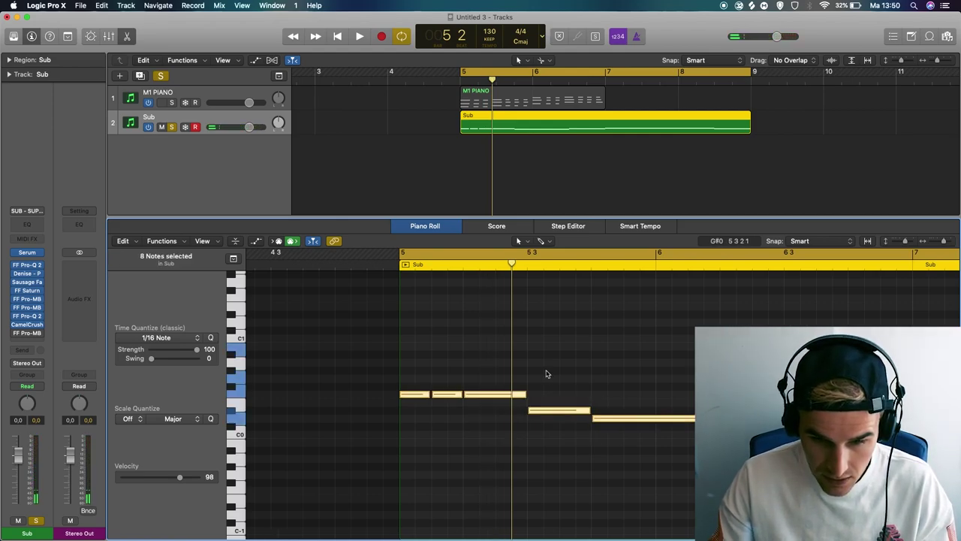
left_click(546, 373)
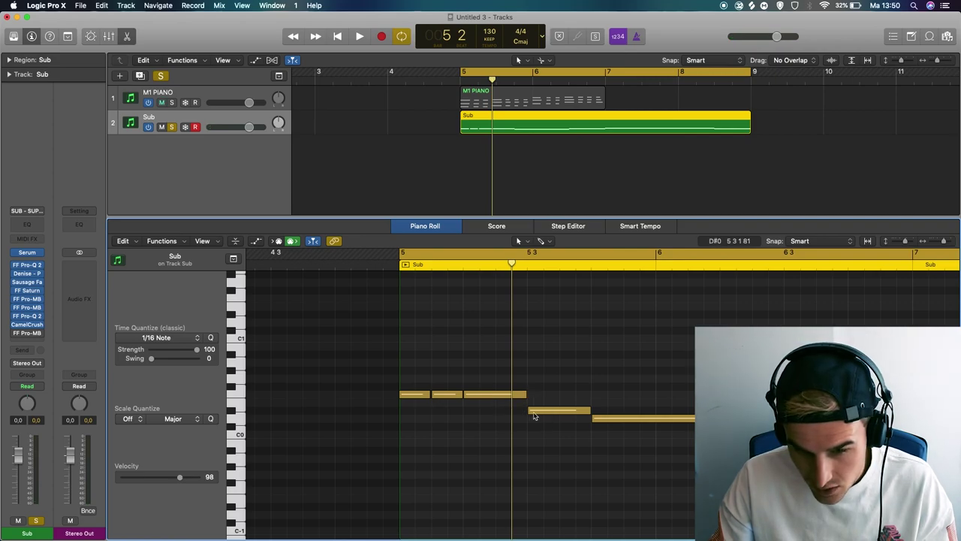
scroll(537, 412, "up", 5)
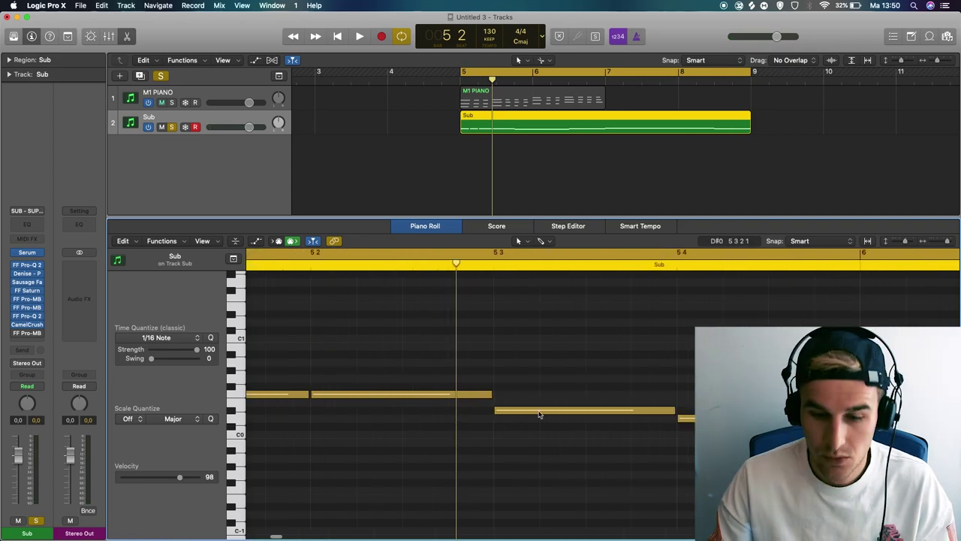
scroll(538, 413, "right", 10)
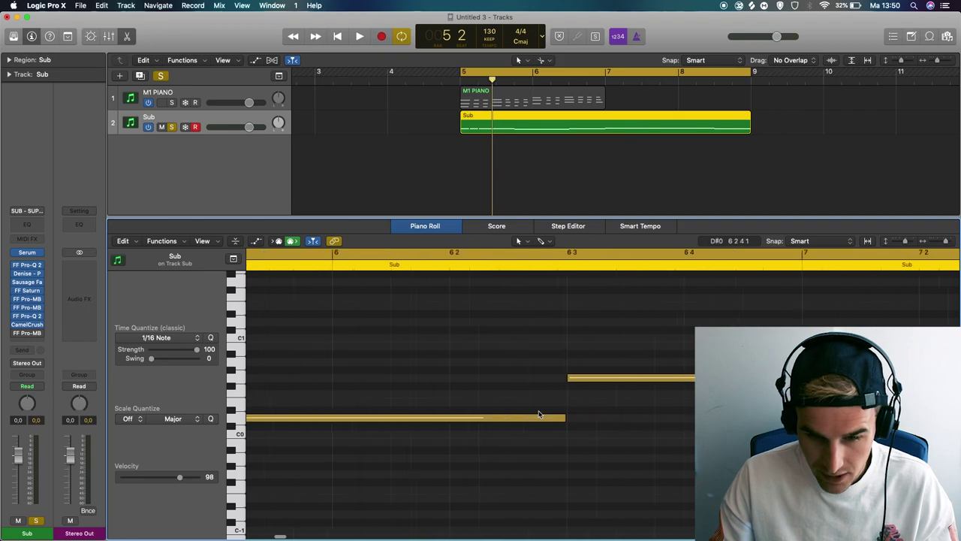
scroll(534, 379, "right", 15)
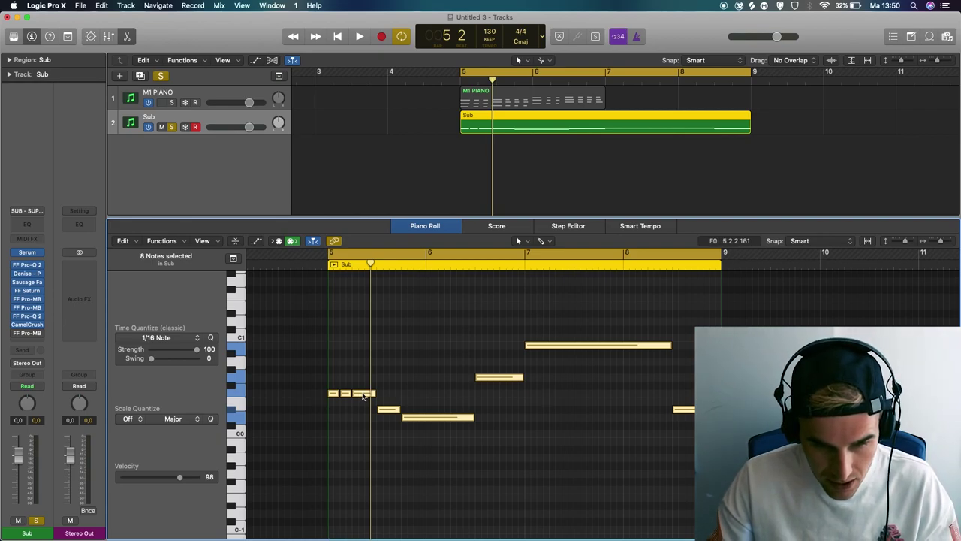
- Transpose all eight selected Sub notes up 12 semitones
mouse_move(363, 398)
left_mouse_down()
mouse_move(363, 380)
mouse_move(363, 396)
left_mouse_up()
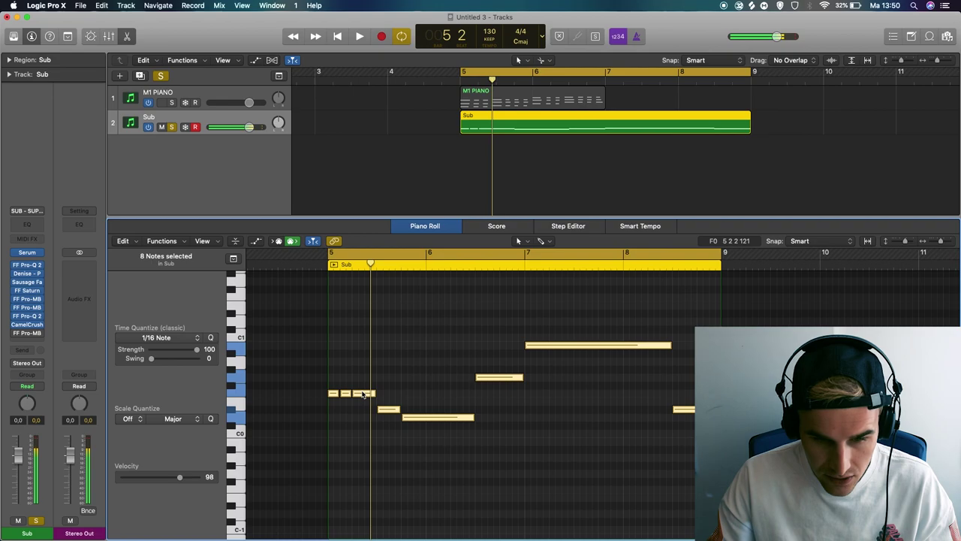
scroll(361, 394, "up", 2)
left_click(335, 428)
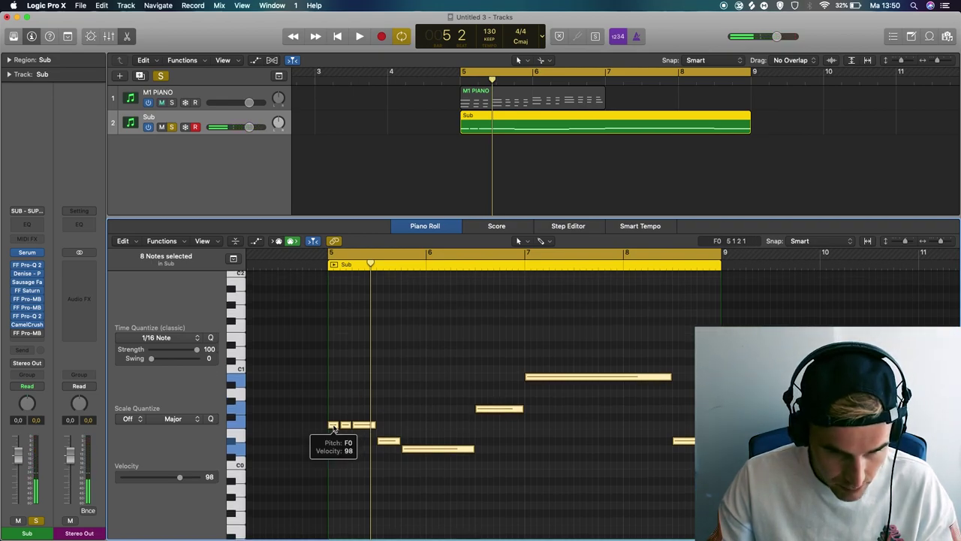
mouse_move(334, 427)
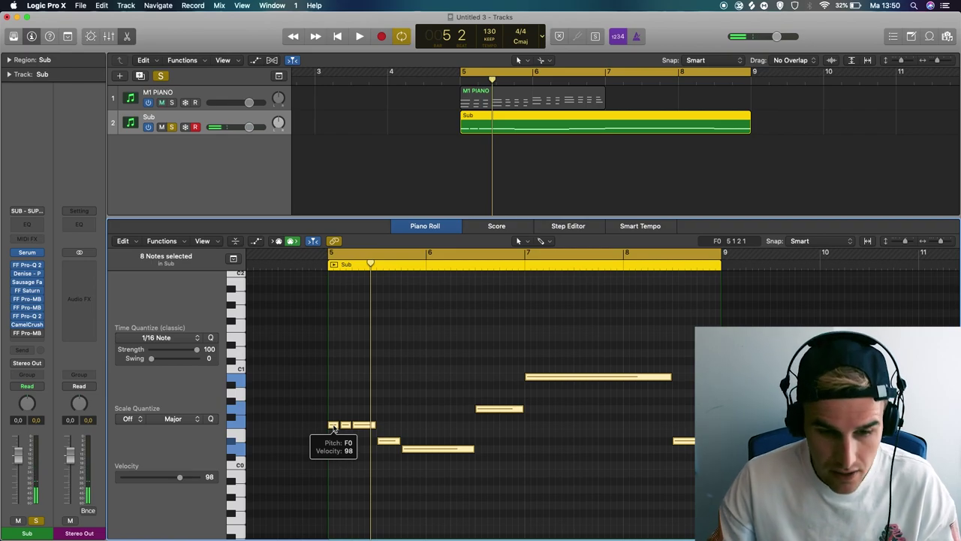
mouse_move(335, 428)
left_mouse_down()
mouse_move(333, 326)
mouse_move(334, 434)
left_mouse_up()
scroll(338, 330, "up", 2)
scroll(337, 344, "down", 1)
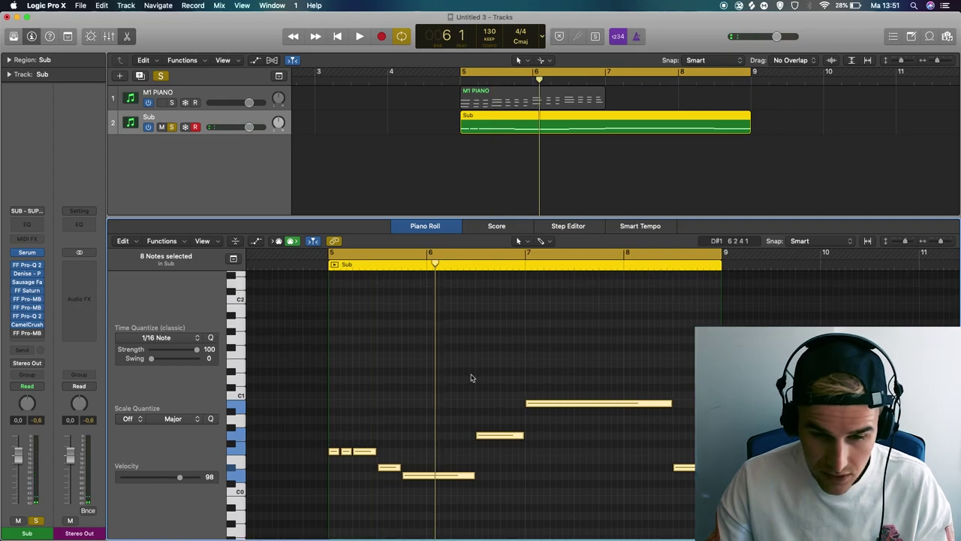
key("alt+shift+Up")
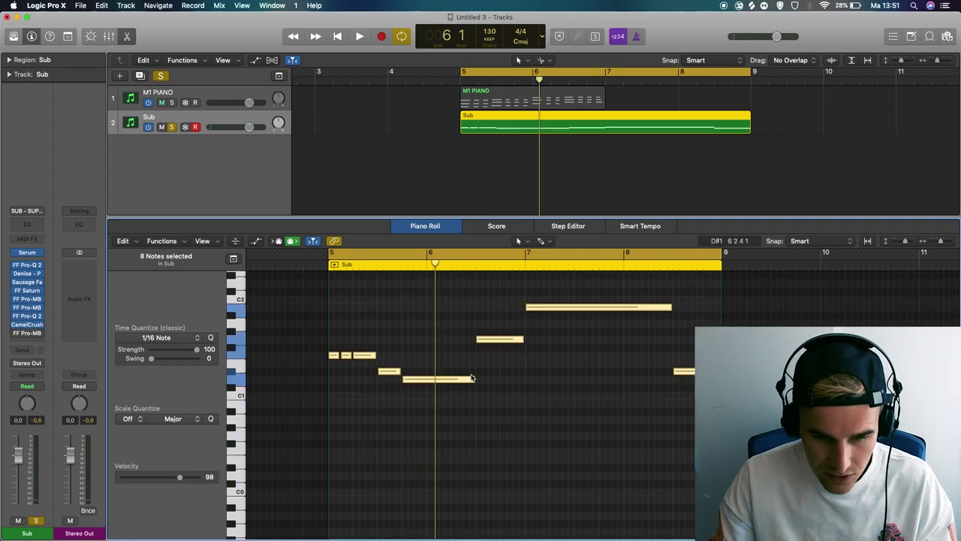
scroll(472, 378, "up", 2)
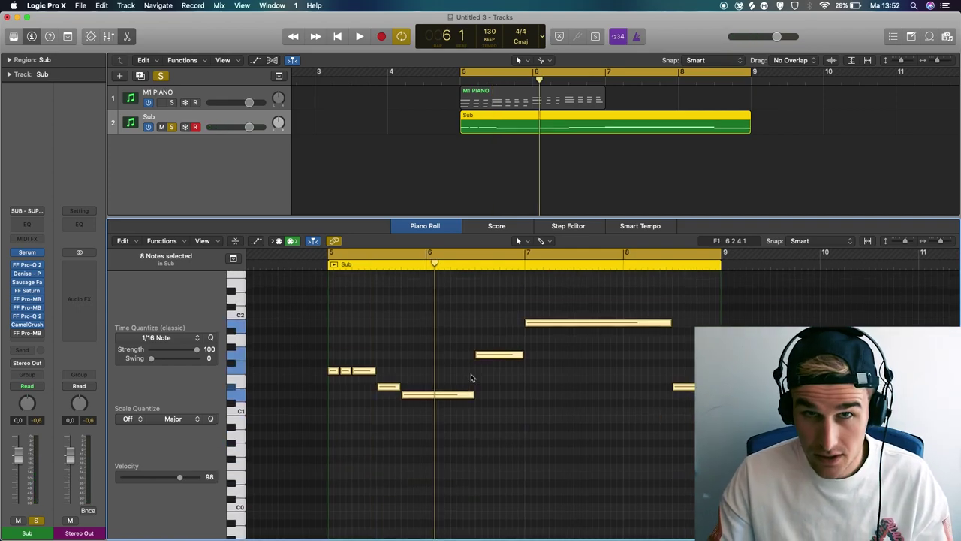
- Transpose the selected Sub notes down an octave and back up, repeating octave shifts in both directions
key("shift+alt+Down")
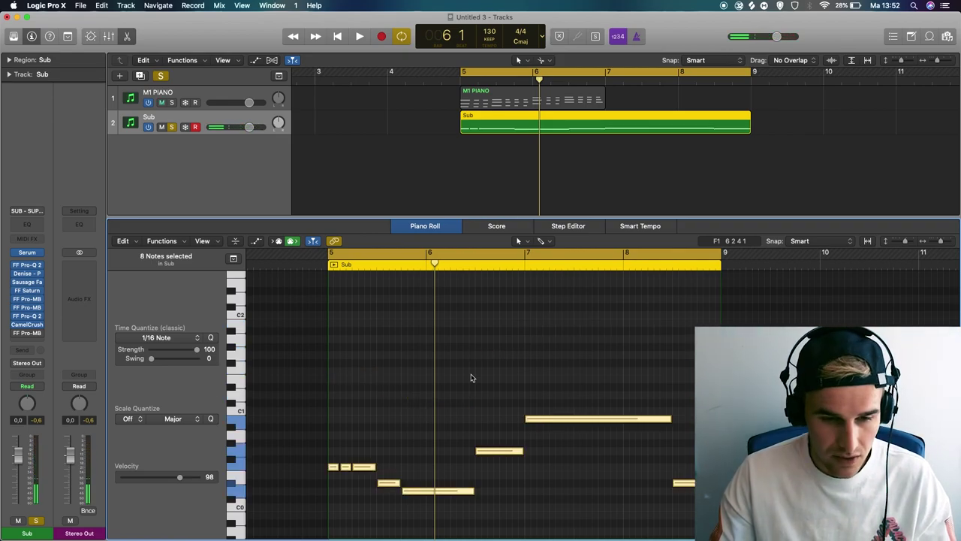
key("shift+alt+Up")
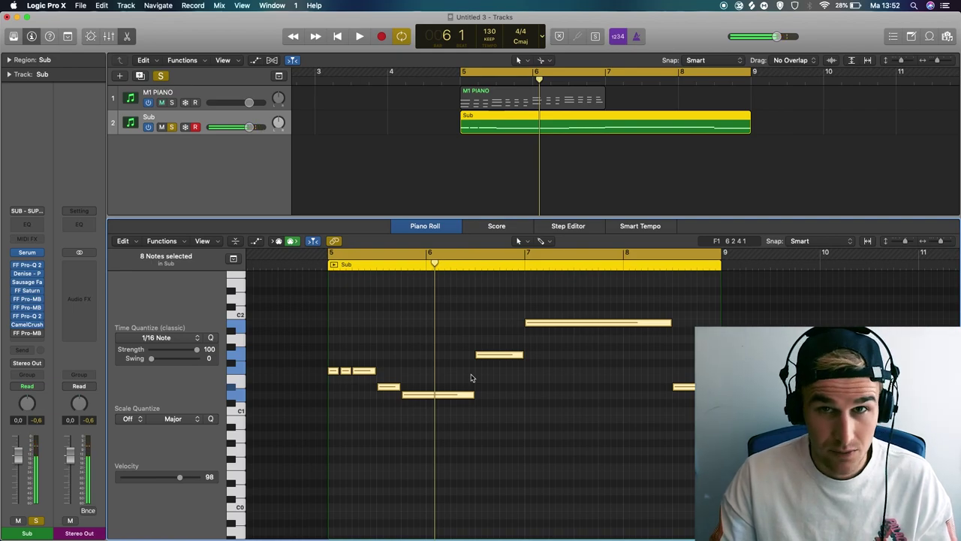
key("shift+alt+Up")
key("shift+alt+Down")
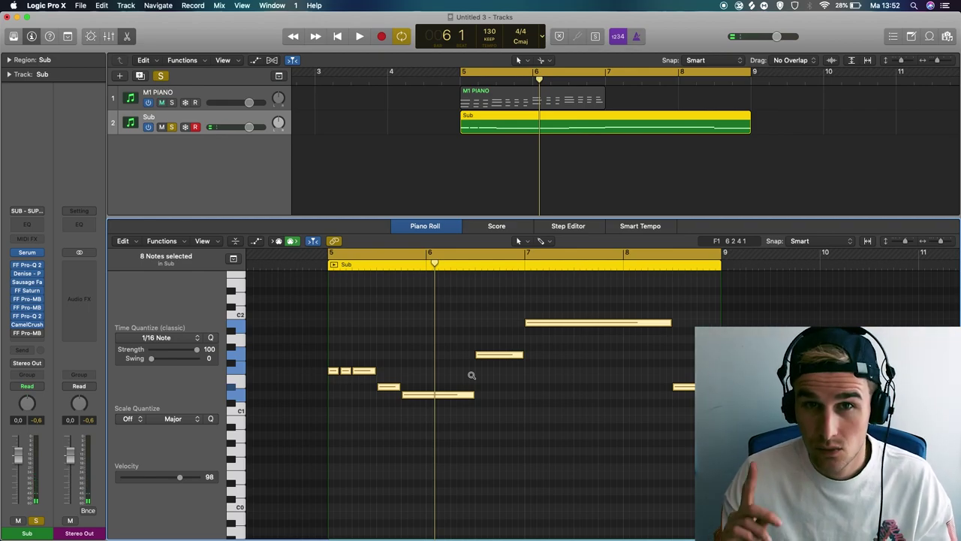
- Transpose the selected Sub notes down 3 semitones and back up by 6 semitones
key("alt+Down")
key("alt+Down")
key("alt+Down")
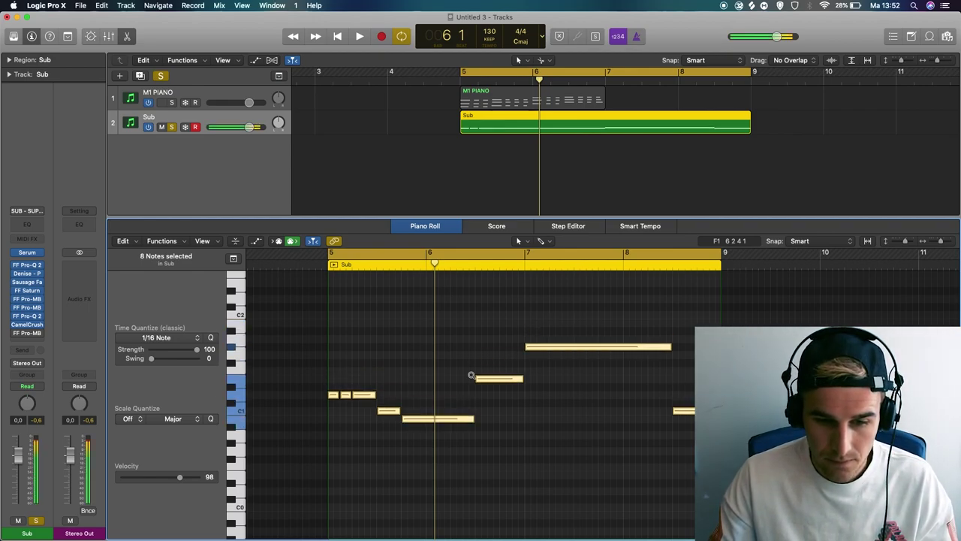
key("alt+Up")
key("alt+Up")
key("alt+Up")
key("alt+Up")
key("alt+Up")
key("alt+Up")
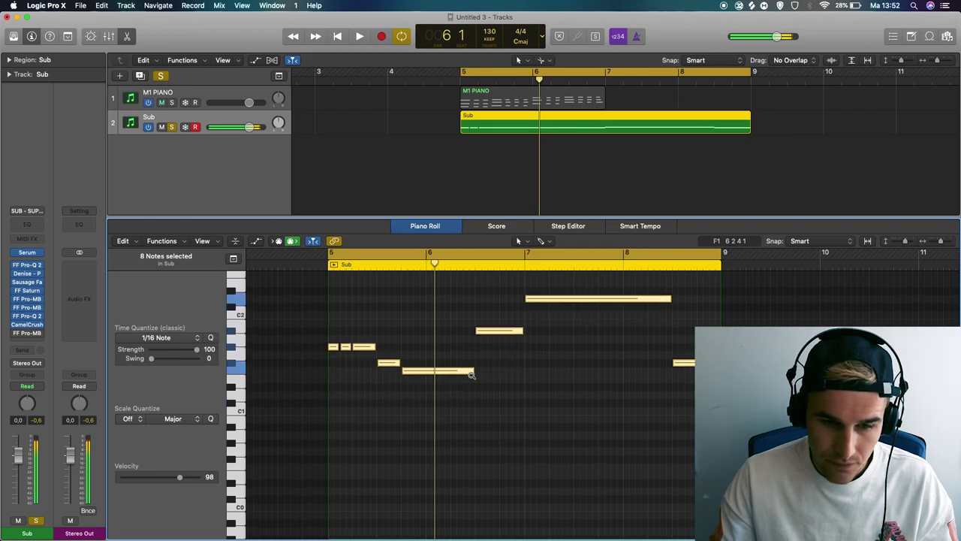
- Transpose the selected Sub notes up and down in semitone steps, ending with the three opening notes on G0
key("alt+Down")
key("alt+Down")
key("alt+Down")
key("alt+Down")
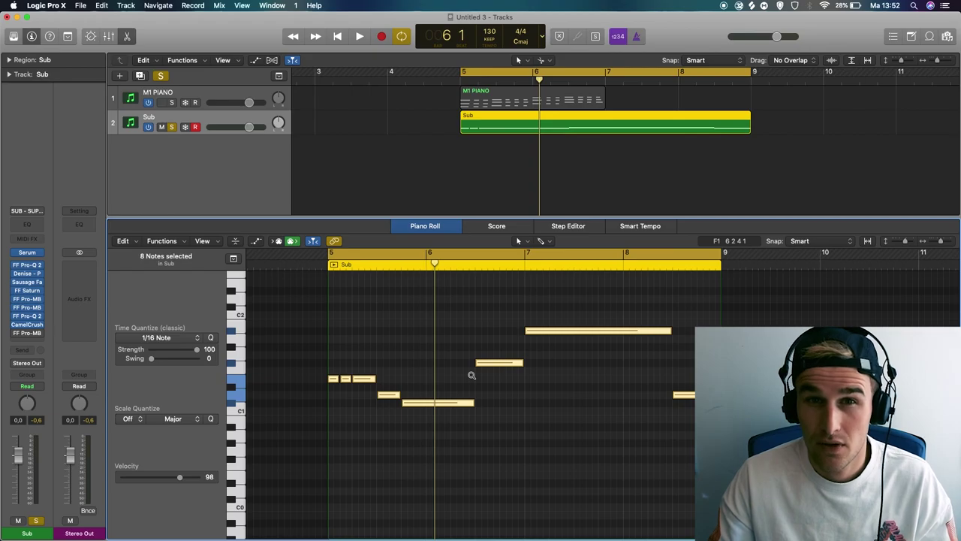
key("alt+Up")
key("alt+Up")
key("alt+Up")
key("alt+Up")
key("alt+Up")
key("alt+Up")
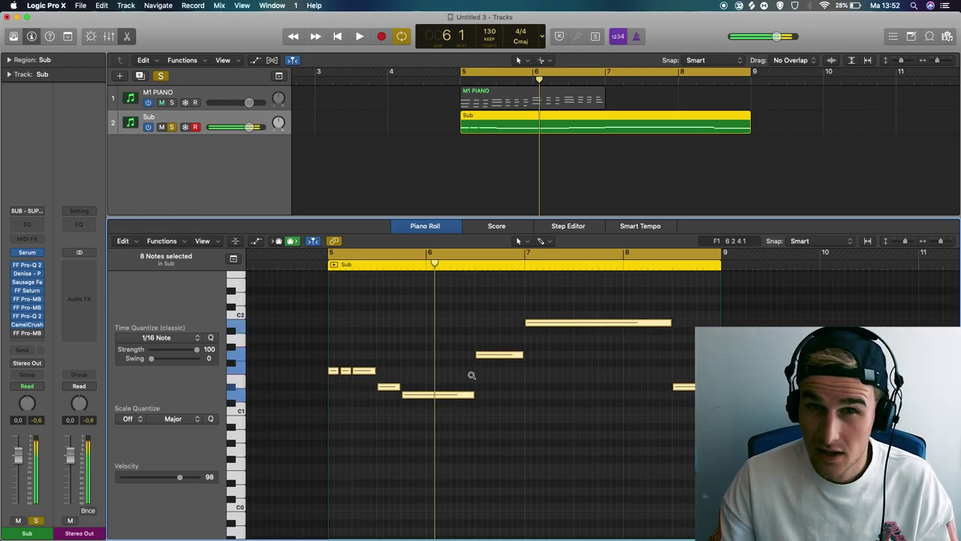
key("alt+Down")
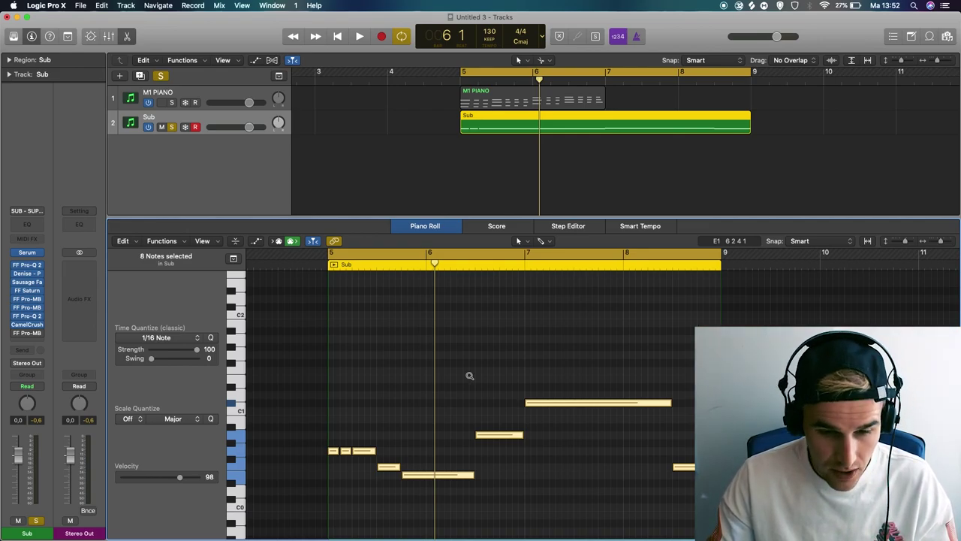
- Nudge all selected Sub notes one beat later and move them back to start at bar 5
key("alt+Right")
key("alt+Right")
key("alt+Right")
key("alt+Right")
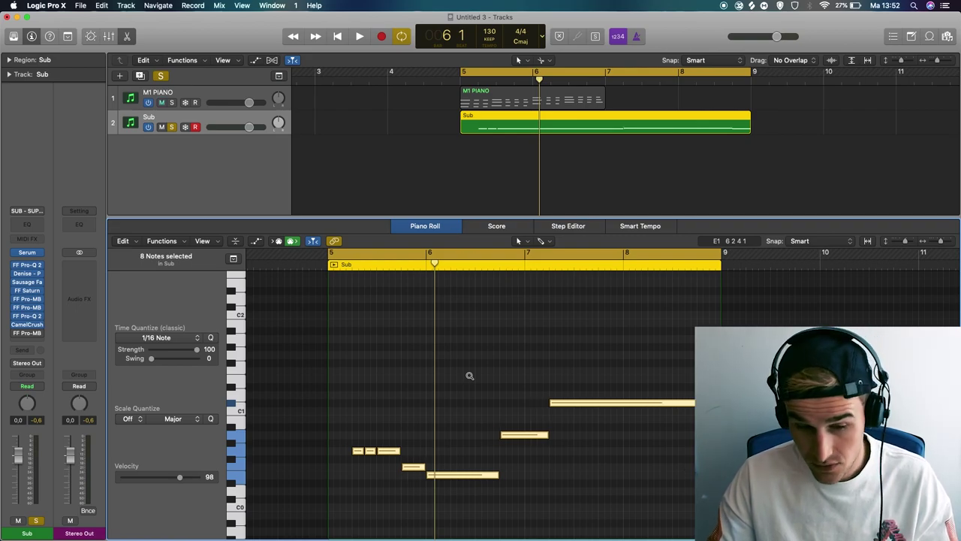
key("alt+Left")
key("alt+Left")
key("alt+Left")
key("alt+Left")
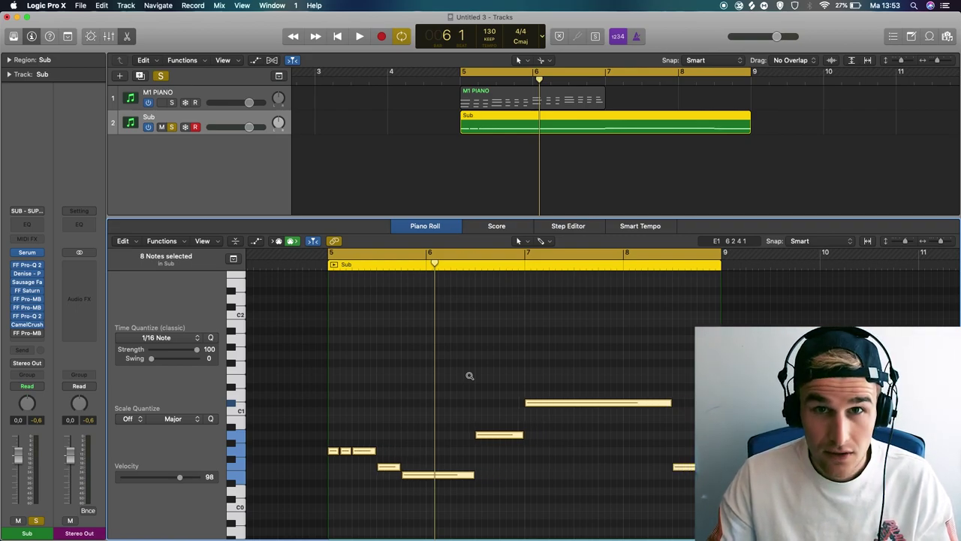
- Shorten all selected Sub notes by two nudge steps and lengthen them again to their original ends
key("shift+alt+Left")
key("shift+alt+Left")
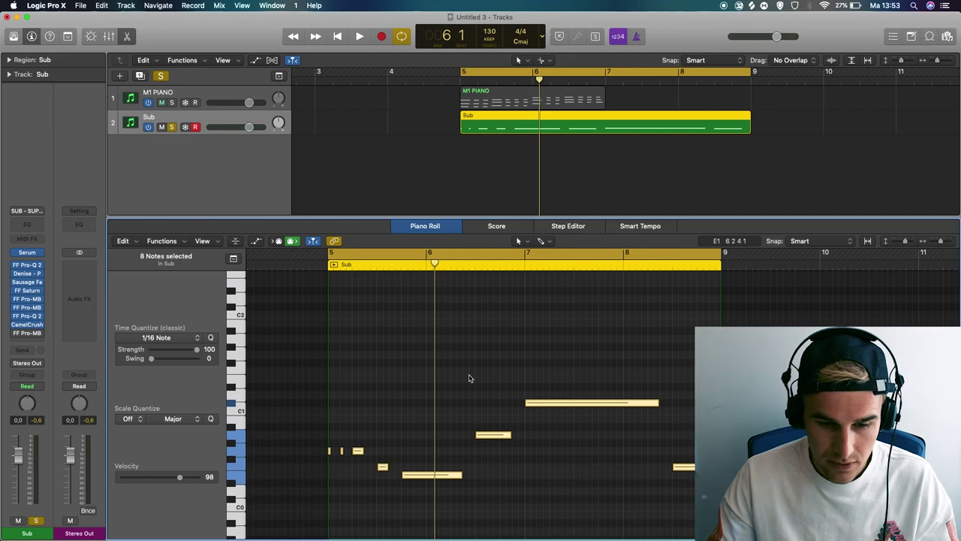
key("shift+alt+Right")
key("shift+alt+Right")
key("shift+alt+Left")
key("shift+alt+Left")
key("shift+alt+Right")
key("shift+alt+Right")
key("shift+alt+Right")
key("shift+alt+Right")
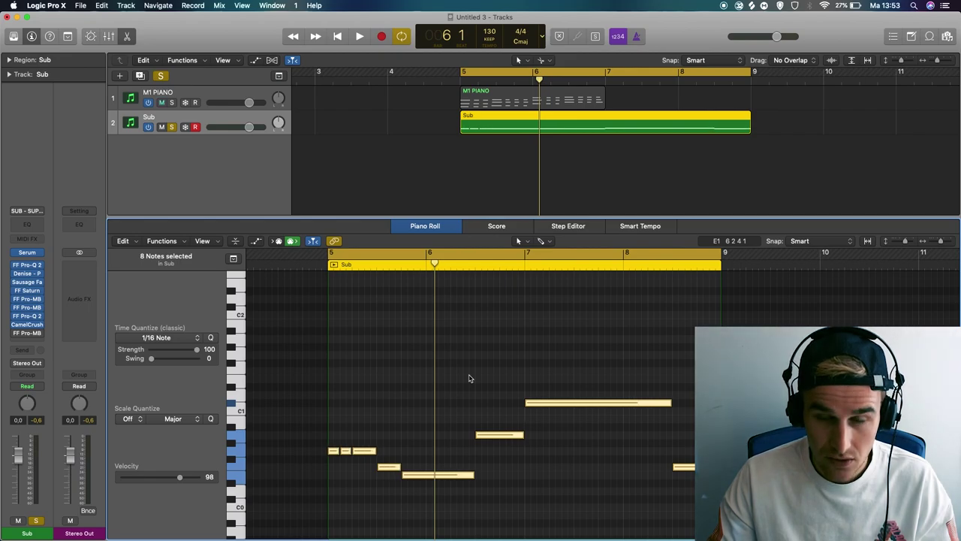